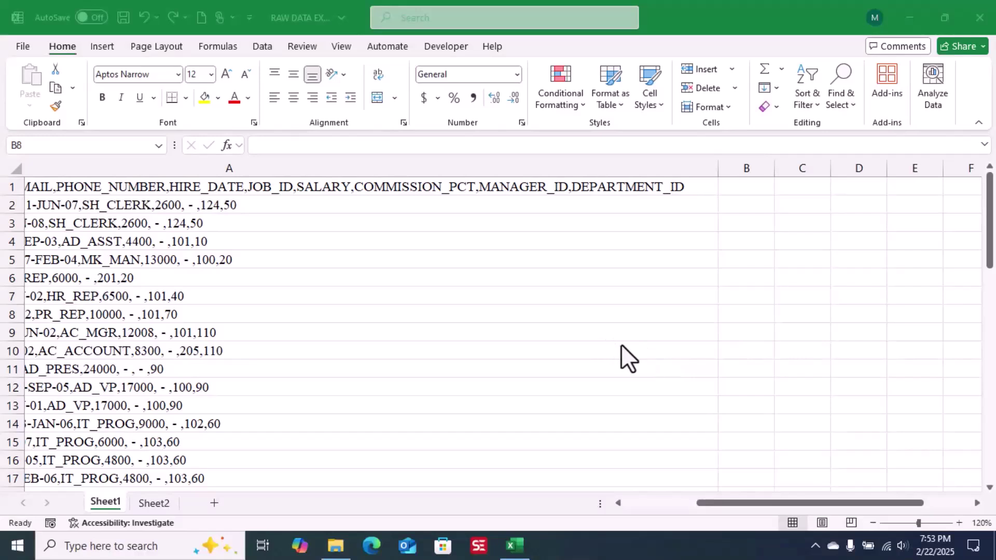
- Examine the raw comma-separated employee data in Sheet1 and in Sheet2
click(753, 313)
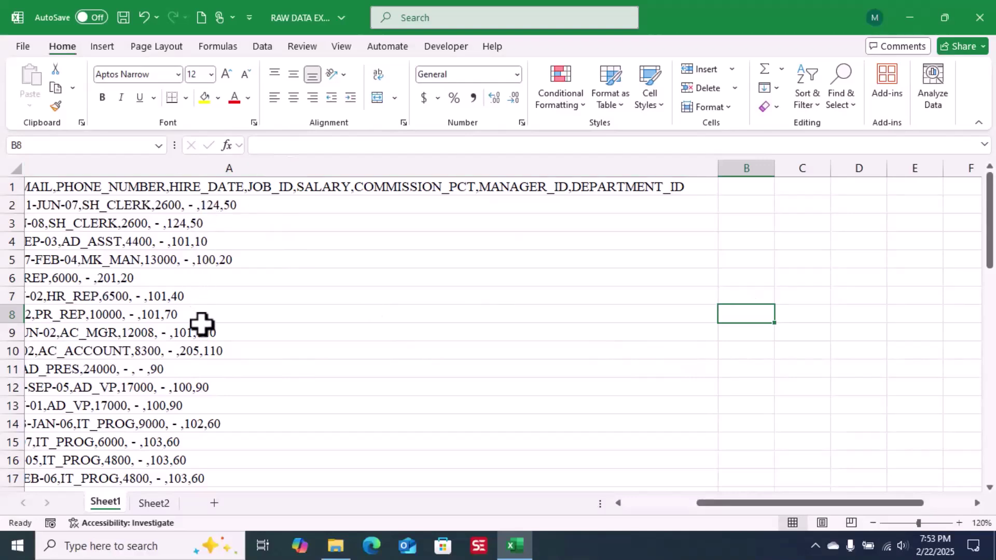
scroll(202, 324, down, 2)
scroll(201, 324, down, 10)
scroll(201, 327, up, 13)
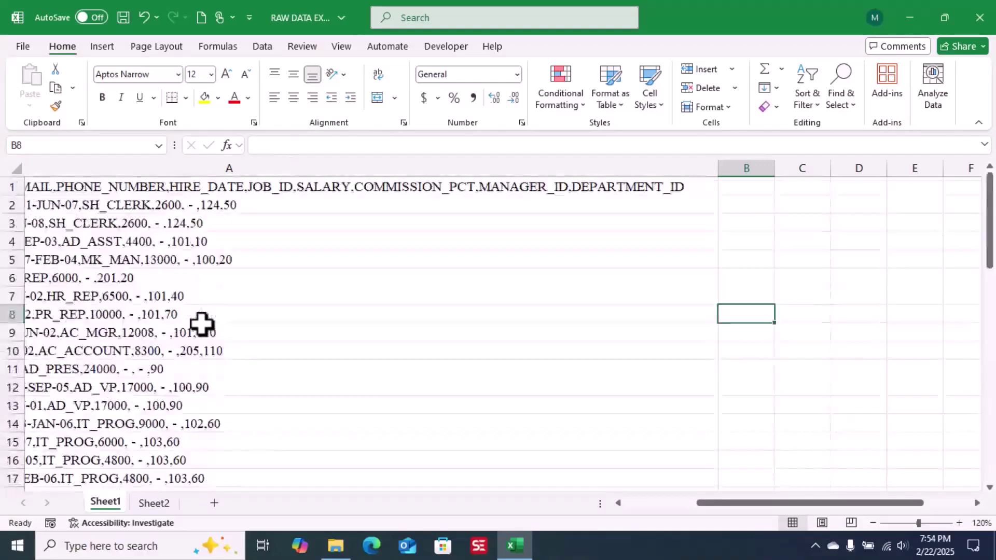
click(150, 506)
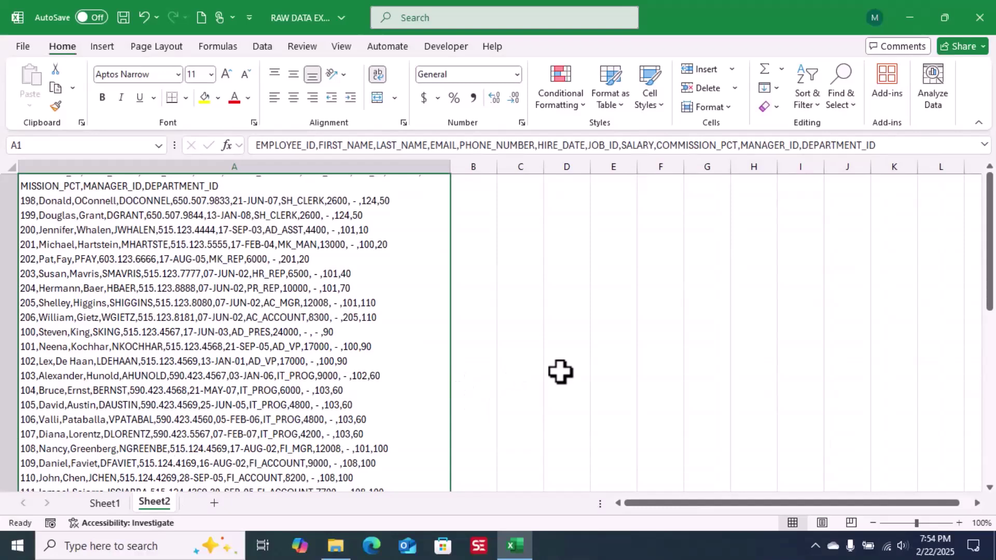
scroll(560, 370, down, 5)
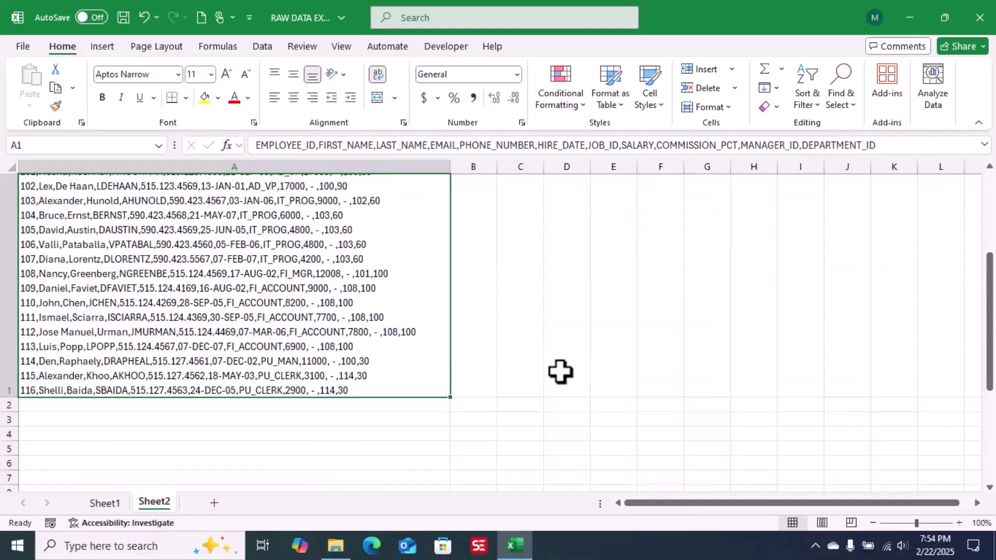
click(108, 503)
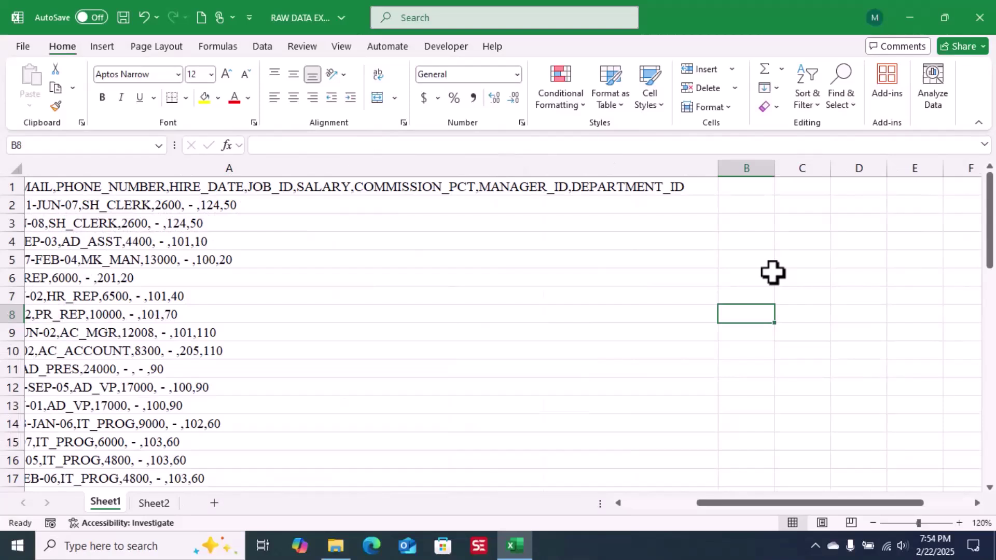
- Start a TEXTSPLIT formula in cell B8 of Sheet1
click(811, 313)
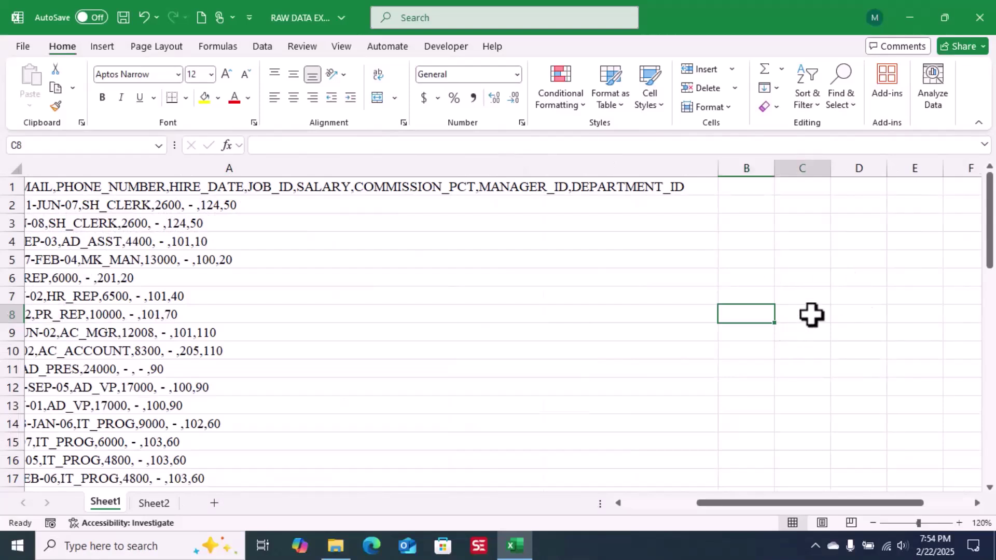
click(860, 313)
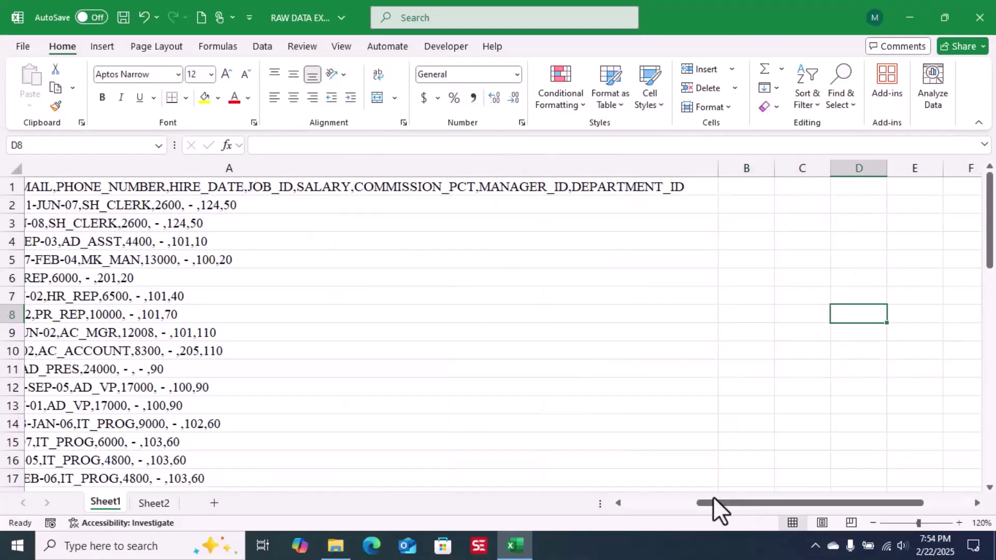
mouse_move(714, 501)
mouse_down()
mouse_move(872, 504)
mouse_move(754, 504)
mouse_move(689, 519)
mouse_move(717, 513)
mouse_up()
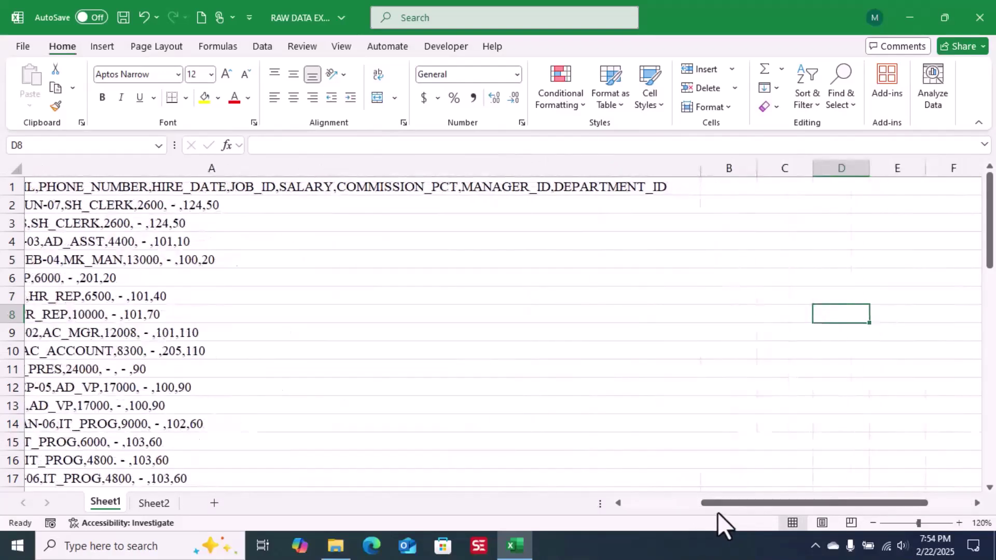
click(721, 315)
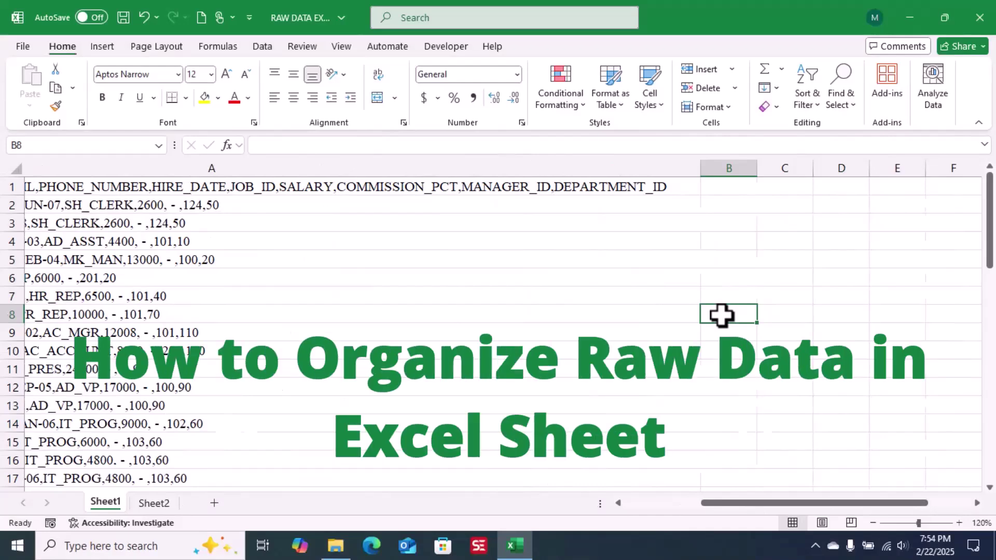
text(=text)
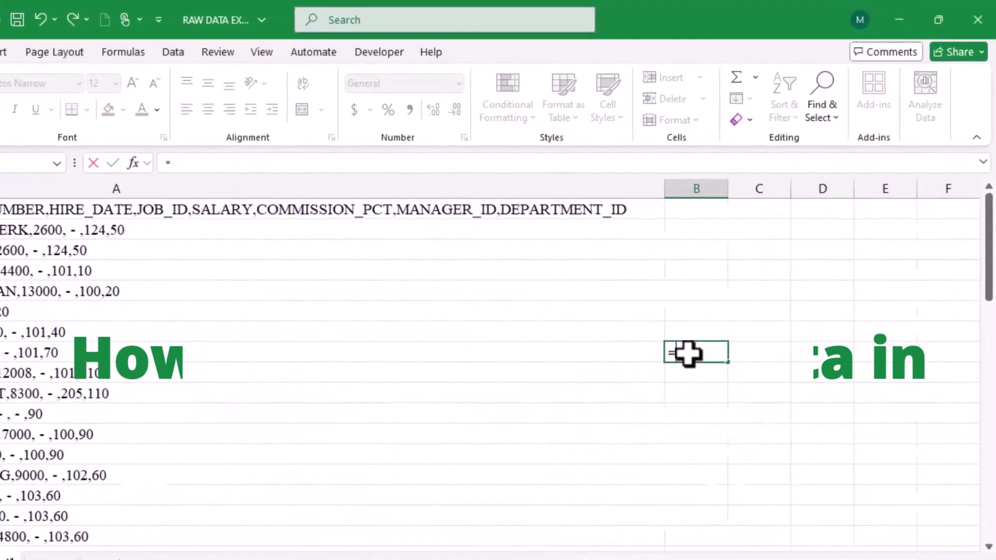
text(s)
key(Tab)
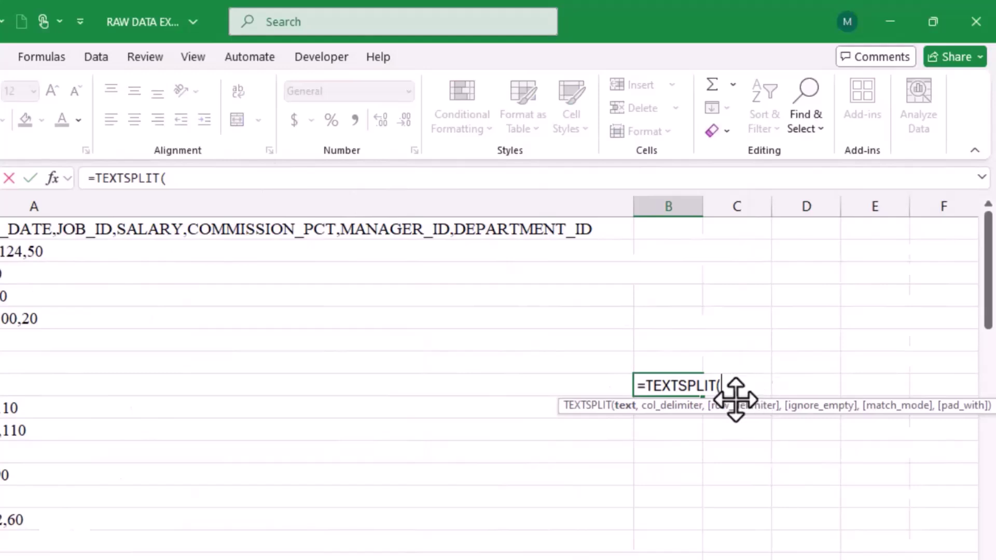
- Read the TEXTSPLIT help article's syntax, arguments and examples section, and close the article
click(590, 409)
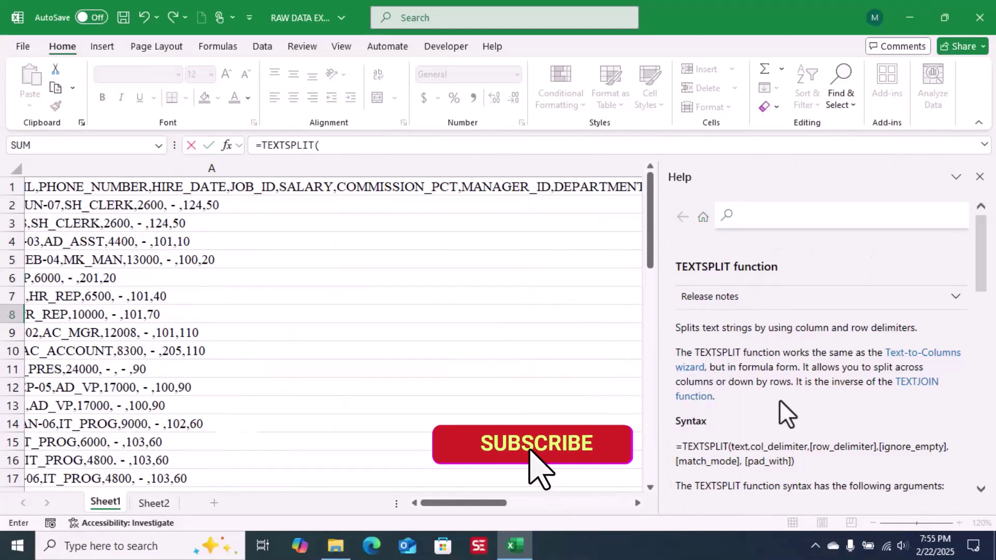
scroll(778, 410, down, 1)
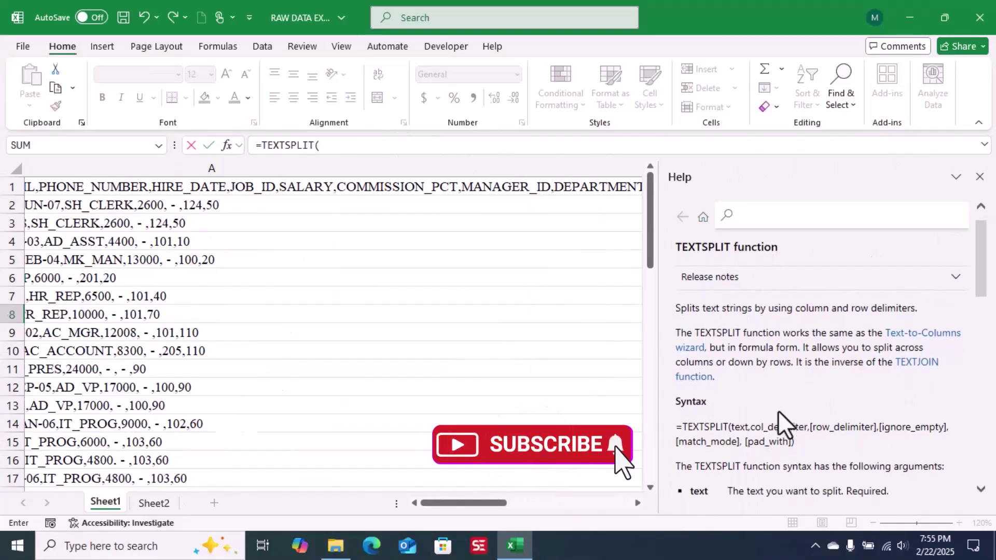
scroll(778, 411, down, 2)
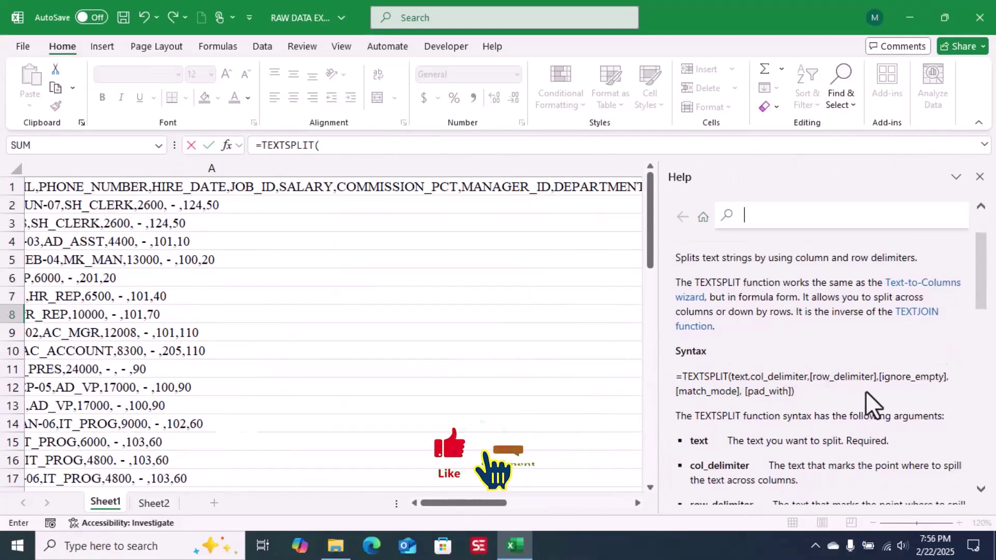
scroll(762, 430, down, 2)
scroll(760, 429, down, 15)
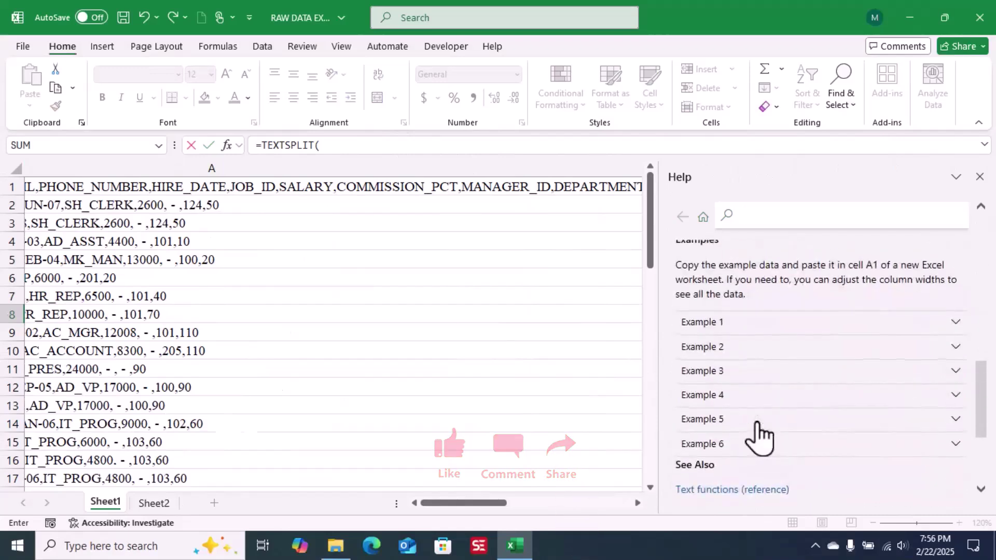
scroll(758, 431, up, 3)
scroll(726, 426, down, 2)
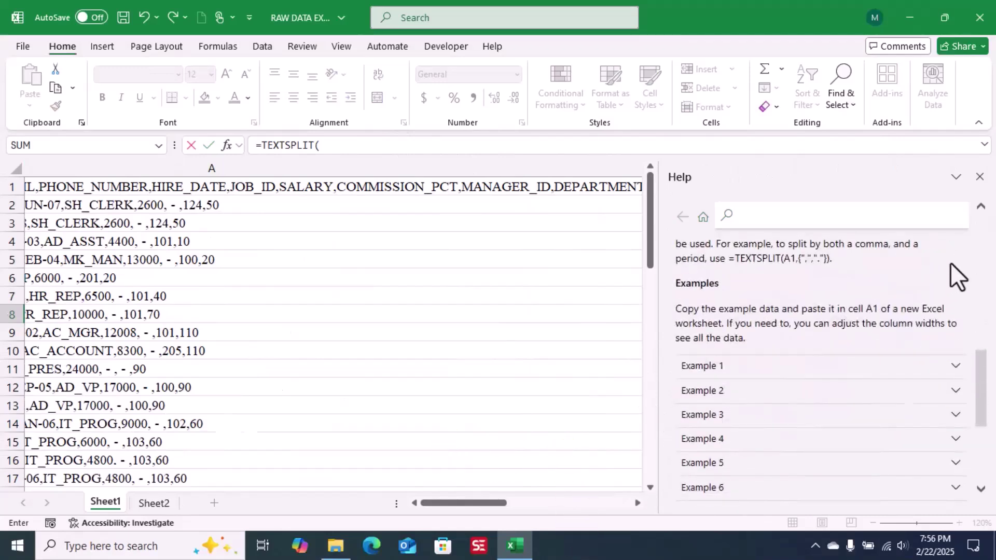
click(979, 177)
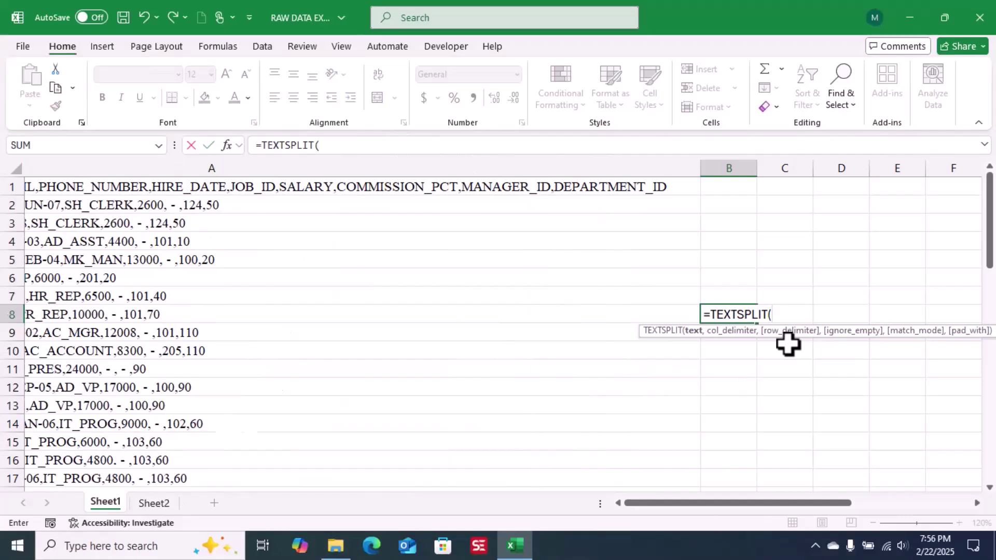
- Use cell A1 as the formula's text argument and a quoted comma as its column delimiter
click(468, 187)
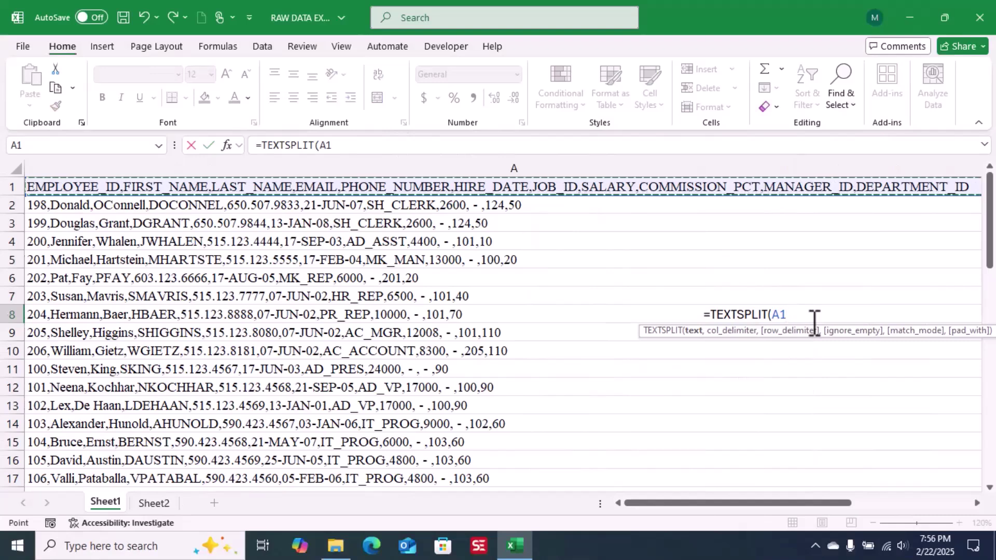
text(,)
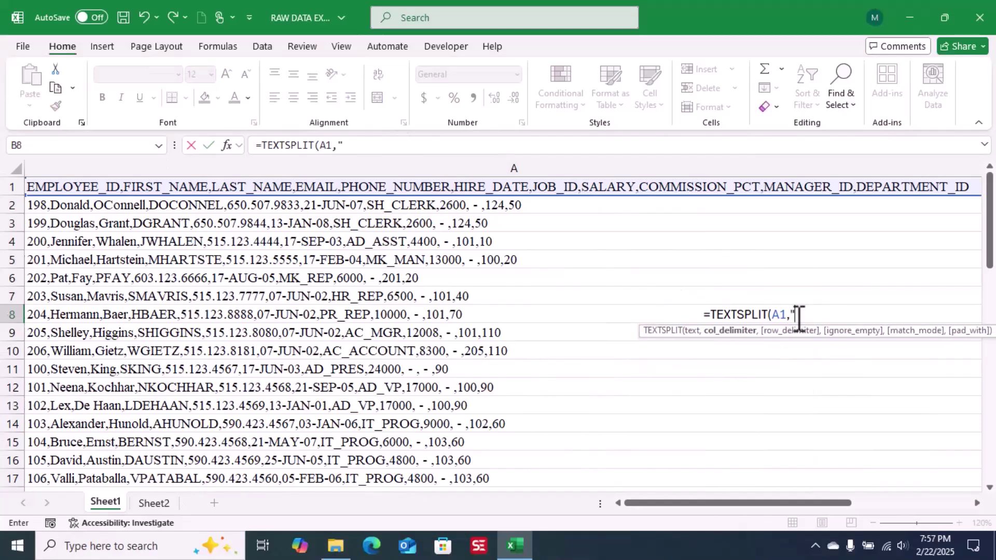
text(,")
text(,",)
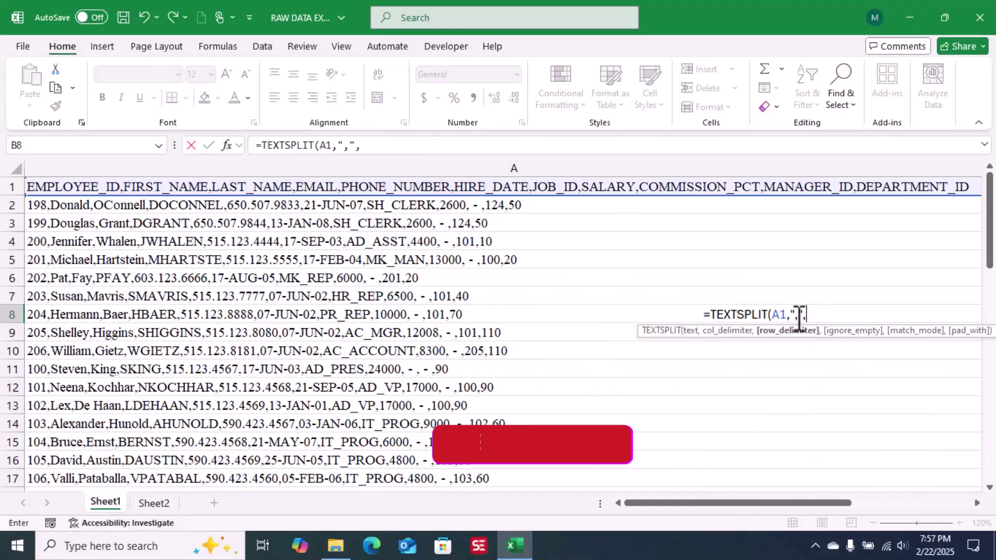
- Try a quoted semicolon as the row delimiter of the TEXTSPLIT formula, and remove that argument
text(")
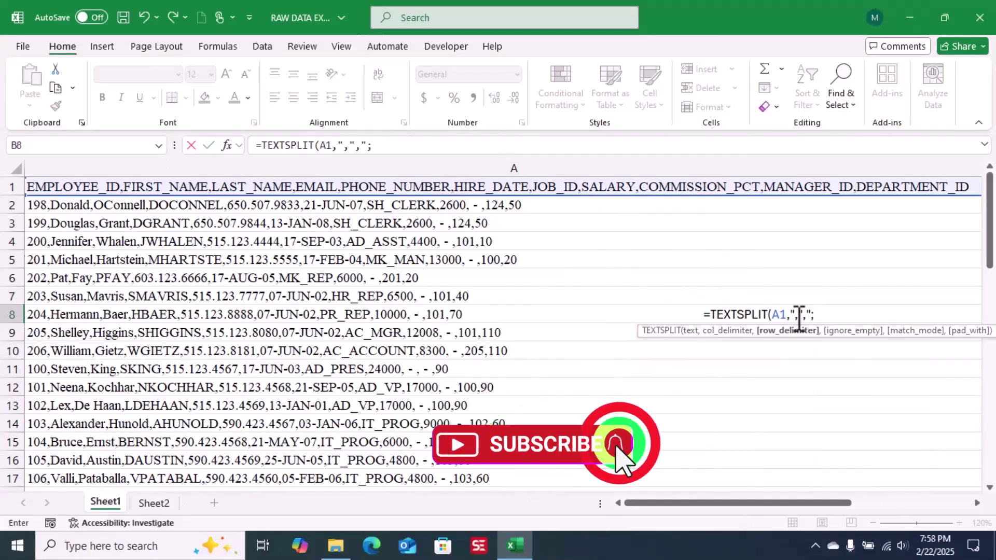
text(;)
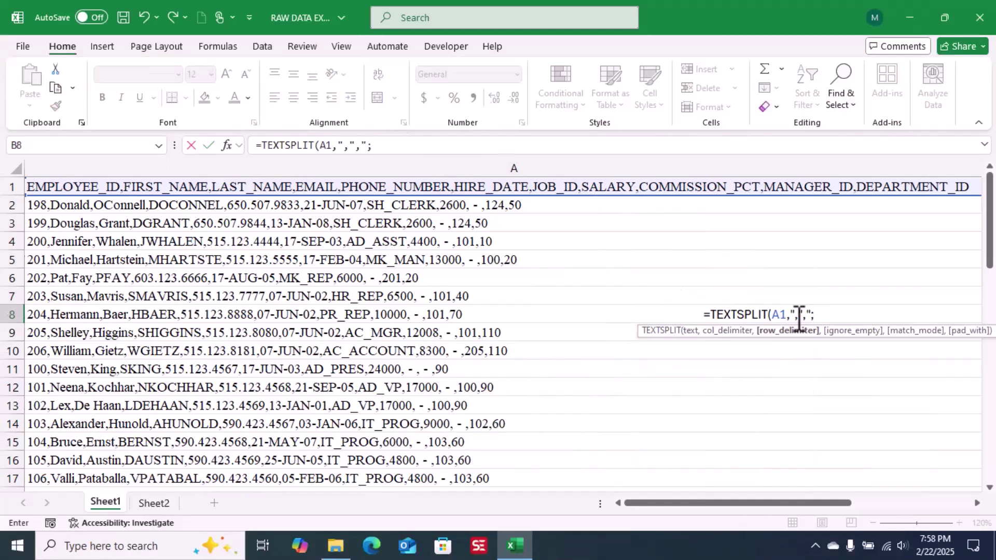
text("))
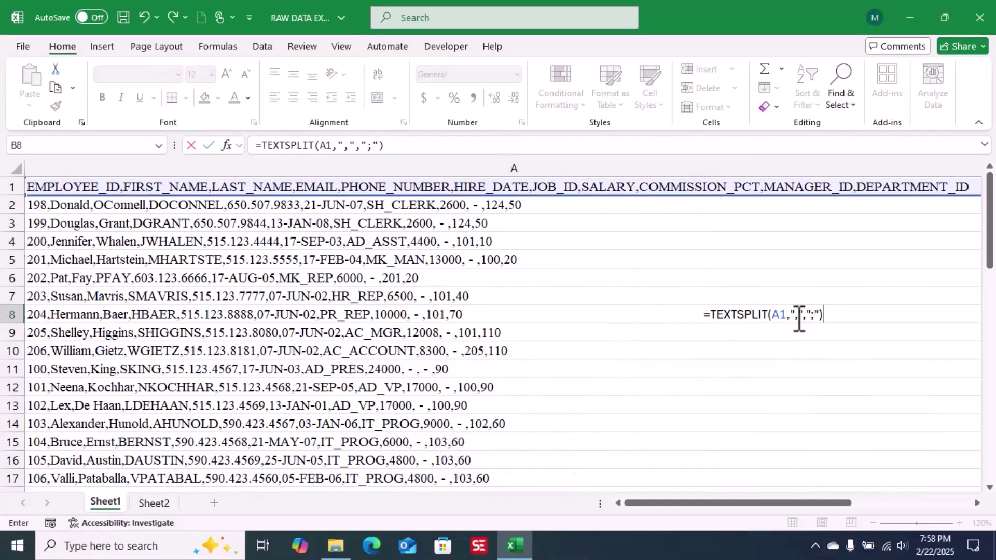
key(BackSpace)
key(BackSpace)
key(BackSpace)
key(BackSpace)
key(BackSpace)
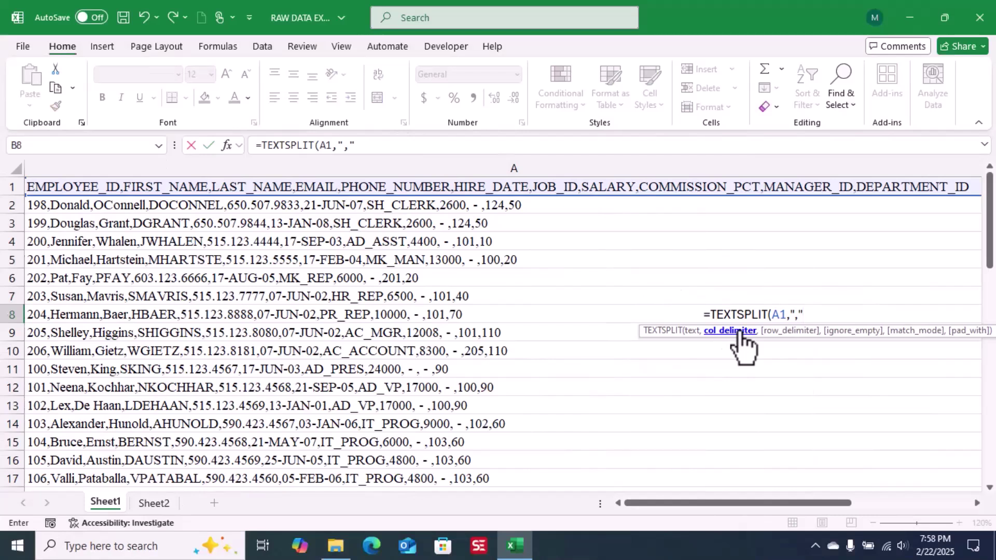
- Check the text and column delimiter arguments, and complete the formula in B8 as =TEXTSPLIT(A1,",")
click(692, 333)
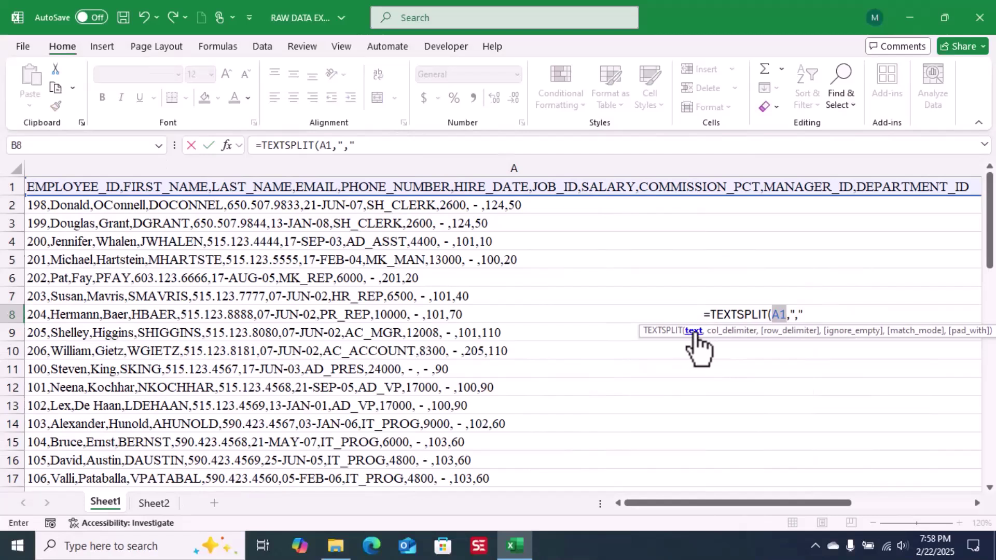
click(731, 332)
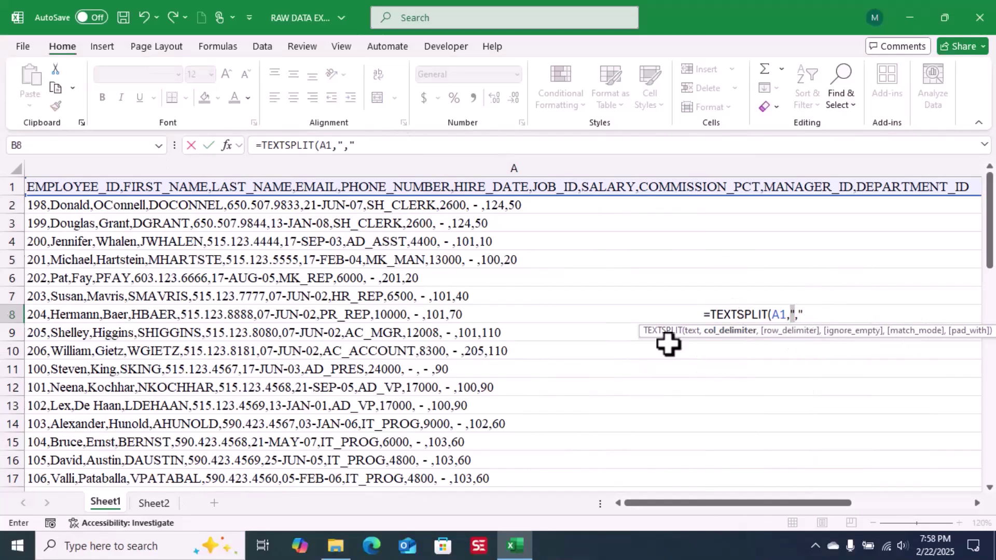
click(693, 332)
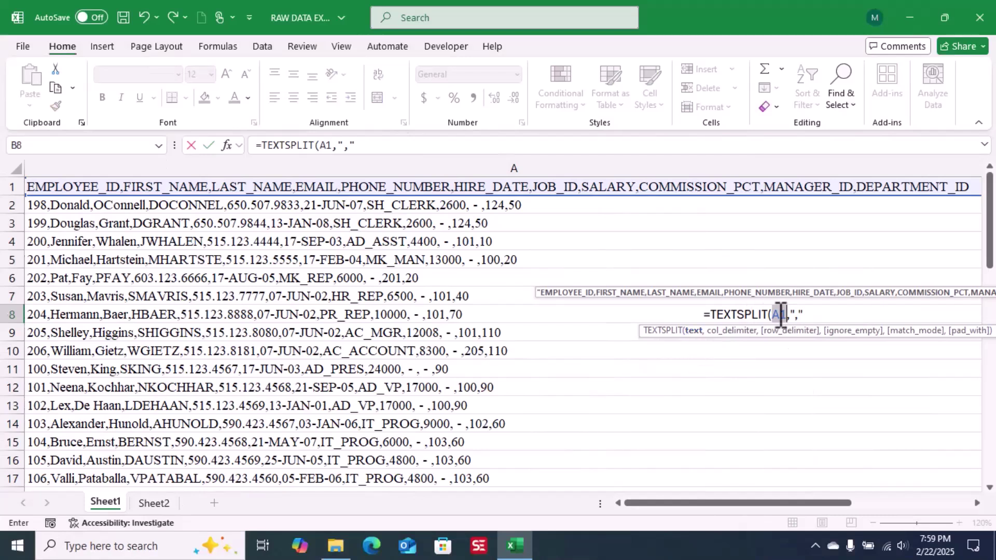
click(818, 311)
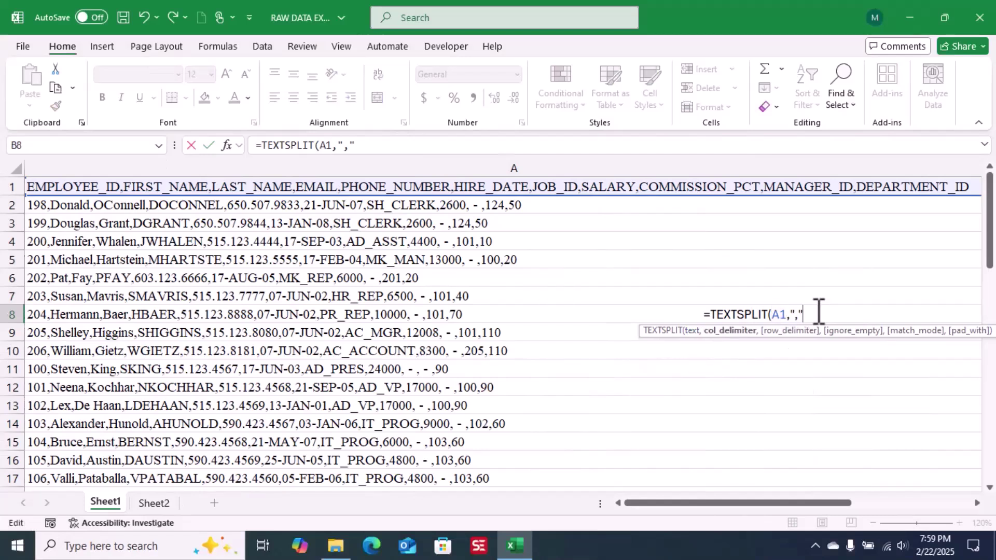
text())
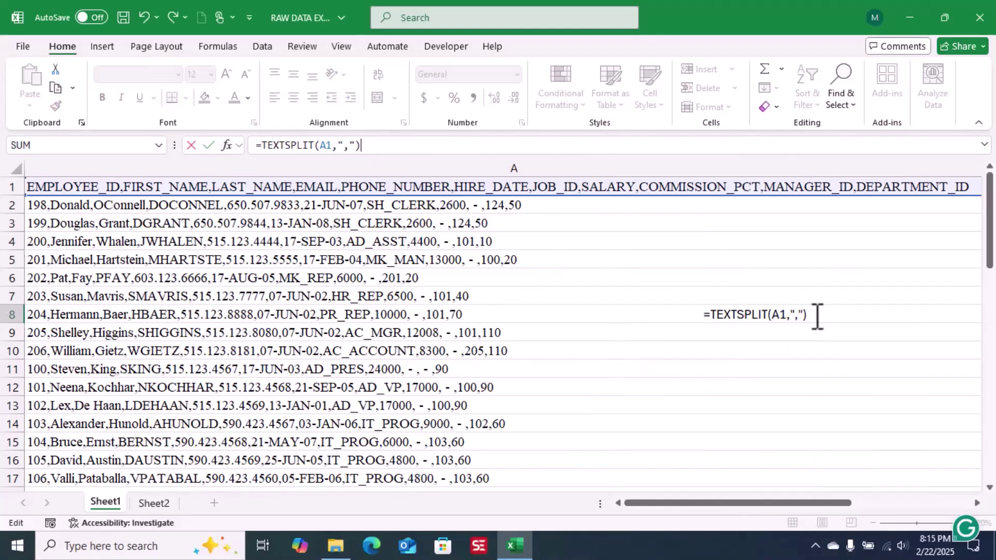
key(Return)
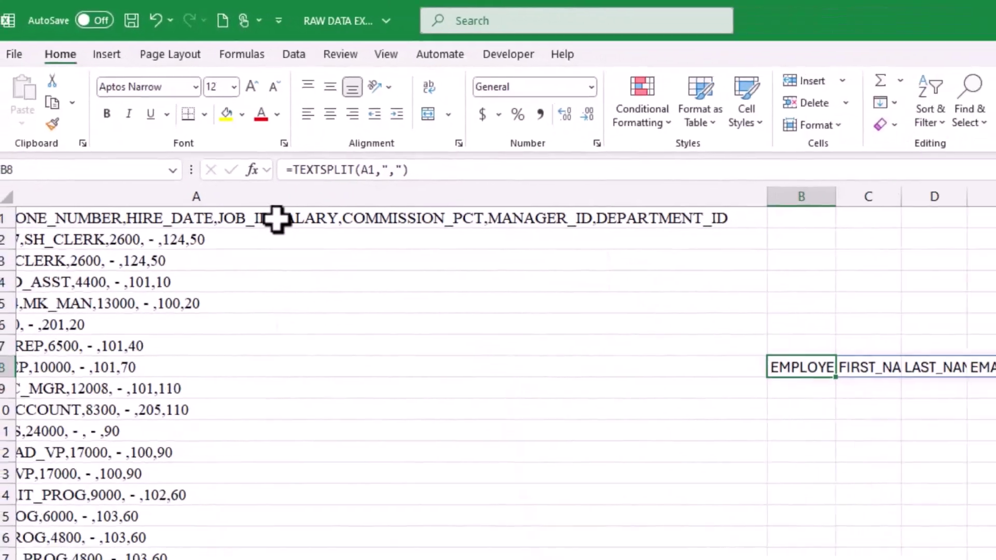
- Compare the split headers across row 8 with the source header text in A1
click(452, 409)
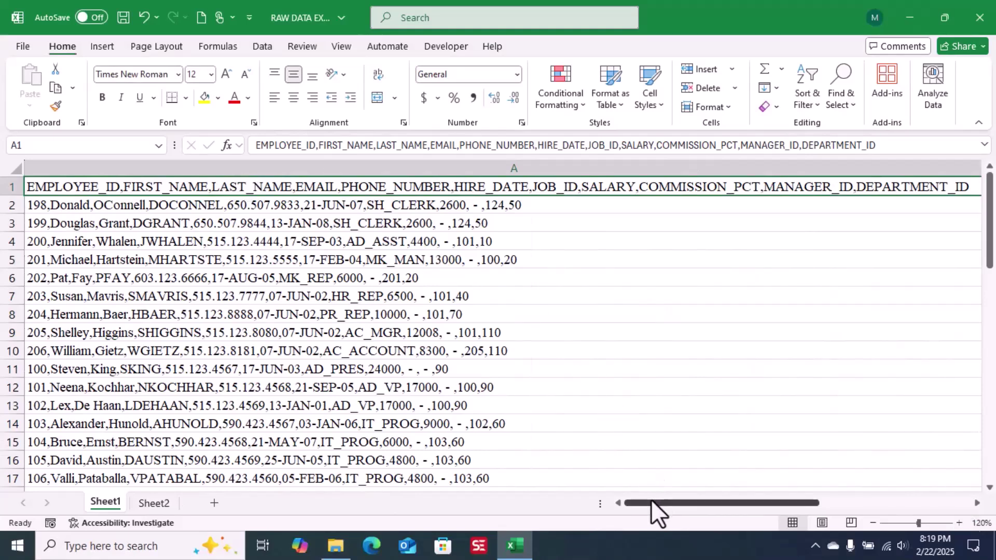
drag(649, 502, 737, 501)
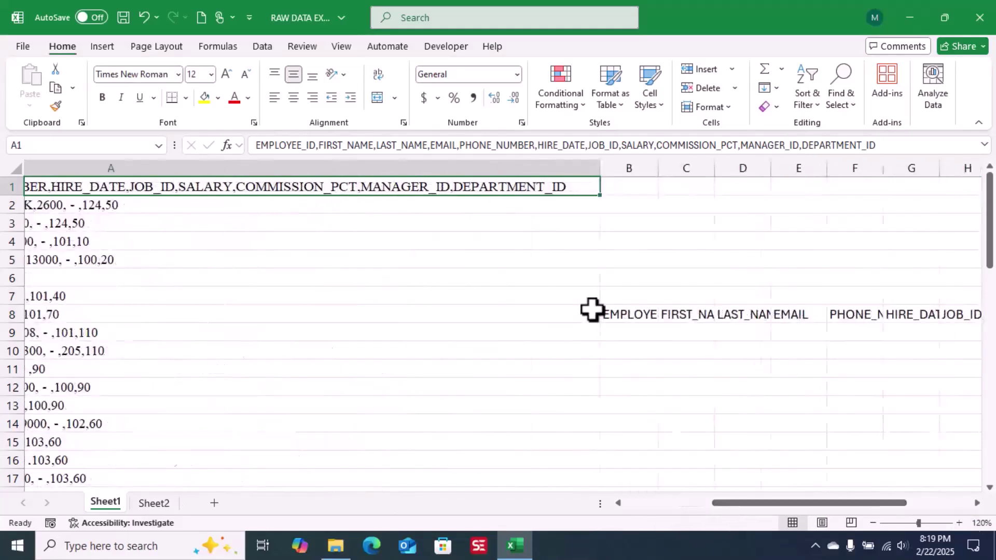
click(629, 314)
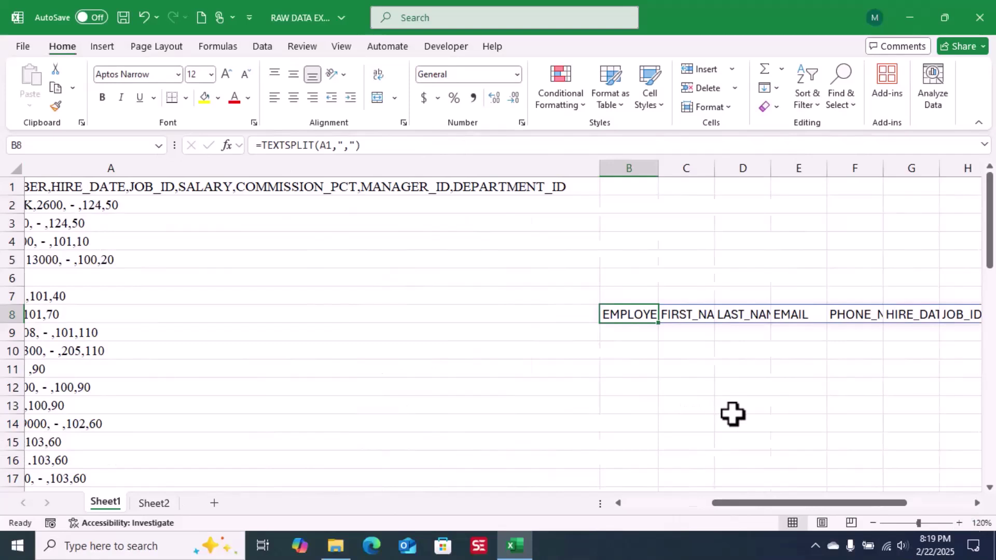
scroll(467, 319, right, 3)
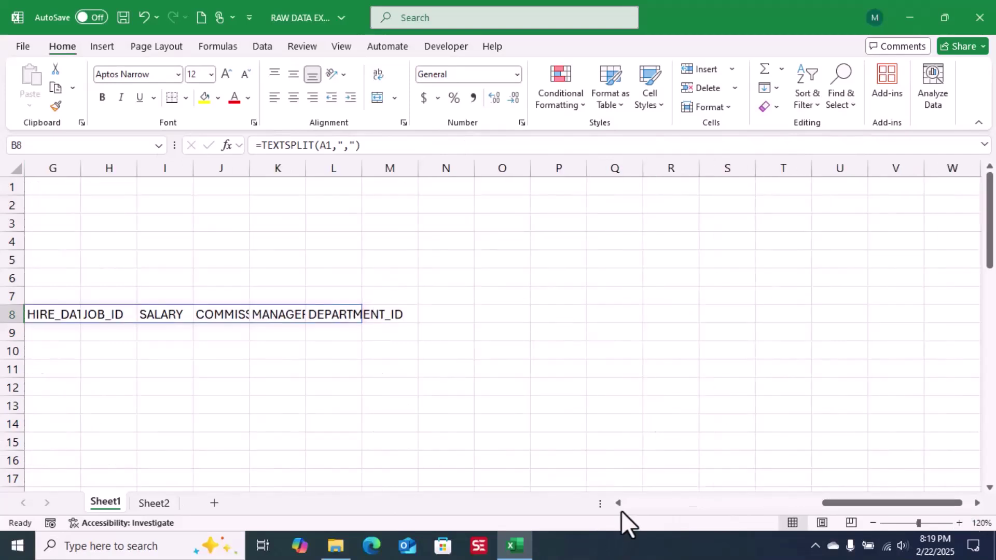
scroll(421, 321, left, 3)
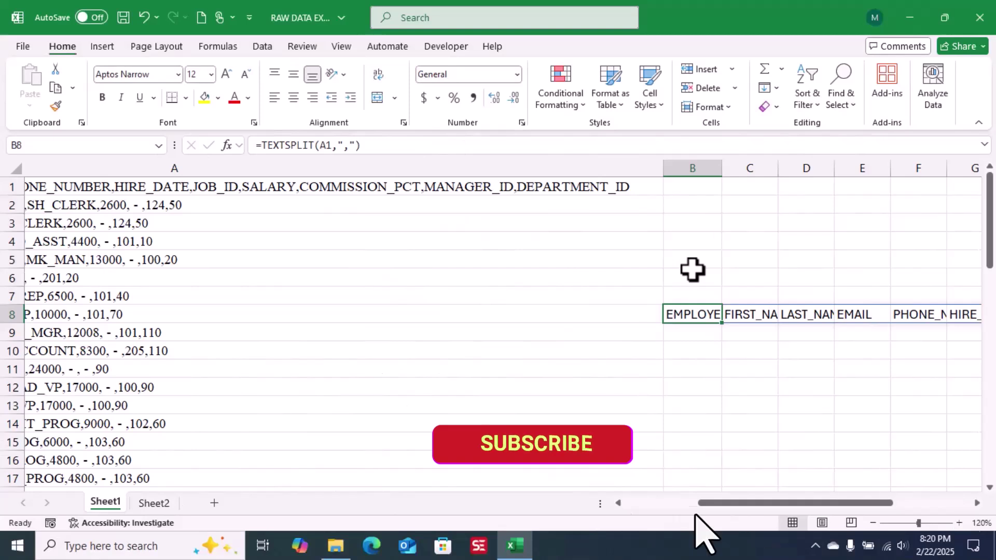
- Autofit column B and fill the TEXTSPLIT formula from B8 down through B13
double_click(706, 314)
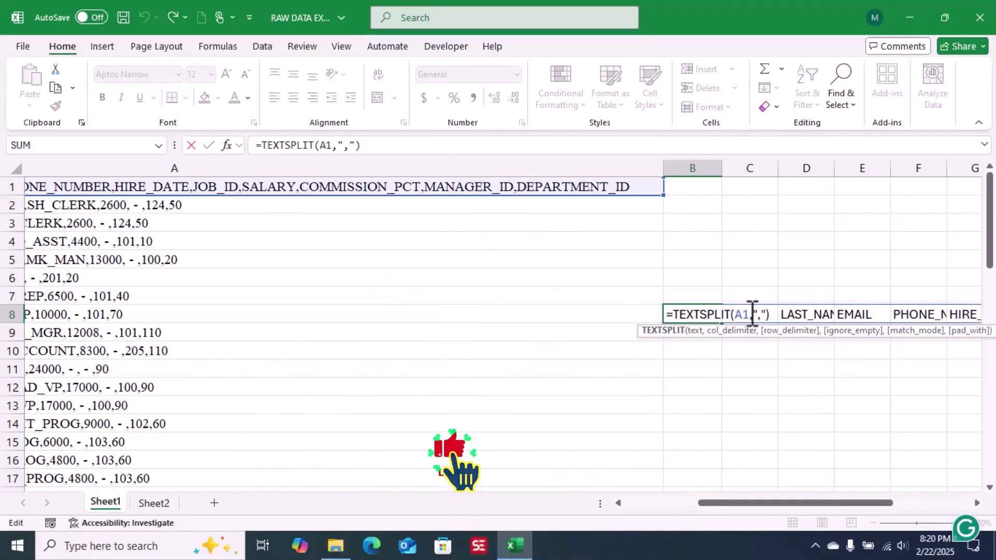
key(Escape)
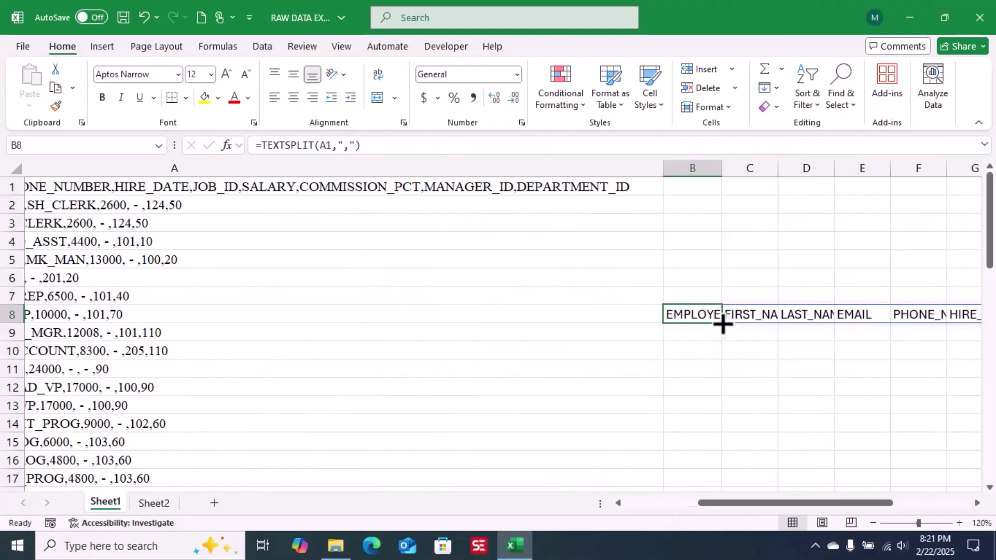
double_click(722, 166)
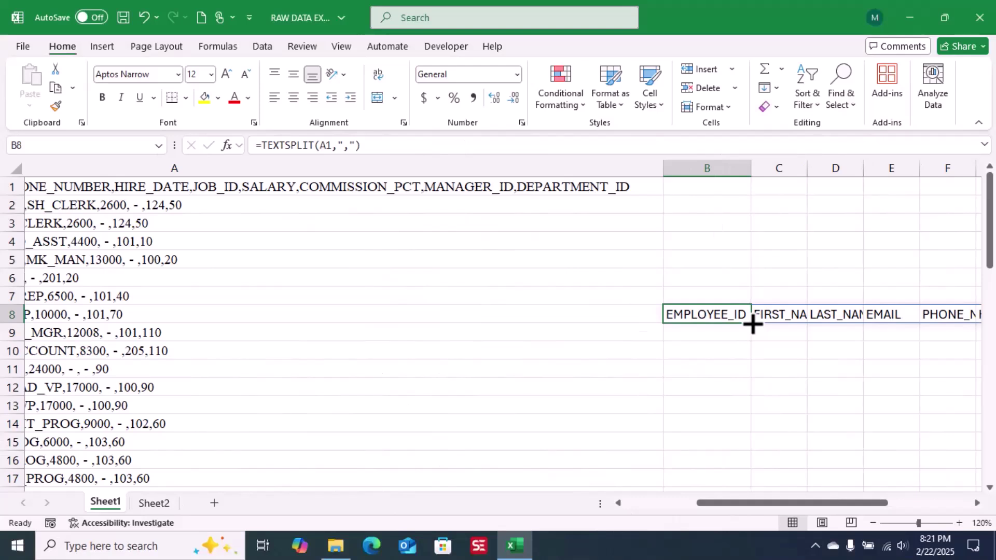
drag(752, 322, 751, 409)
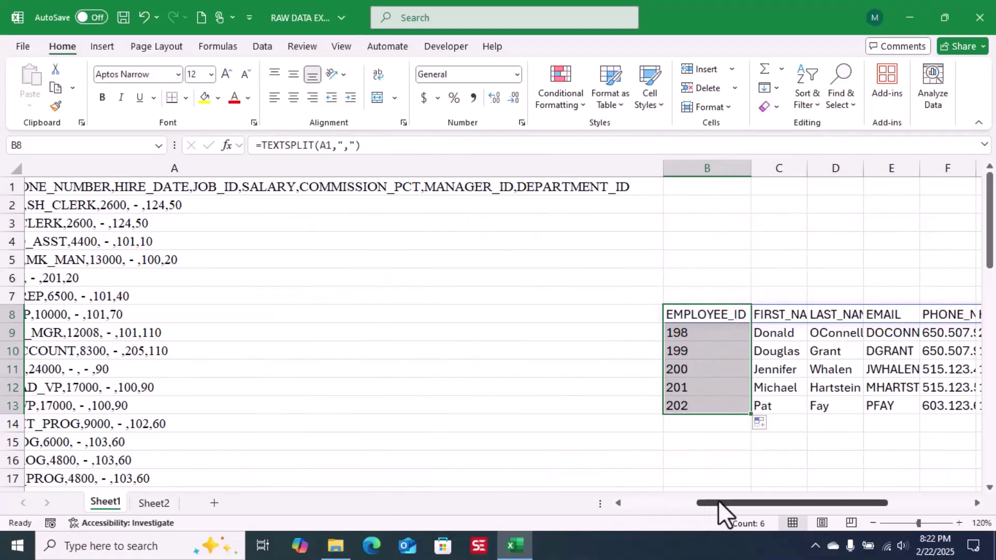
- Check which column A cells the filled TEXTSPLIT formulas in B9 and B10 refer to
mouse_move(720, 500)
mouse_down()
mouse_move(624, 512)
mouse_move(731, 510)
mouse_up()
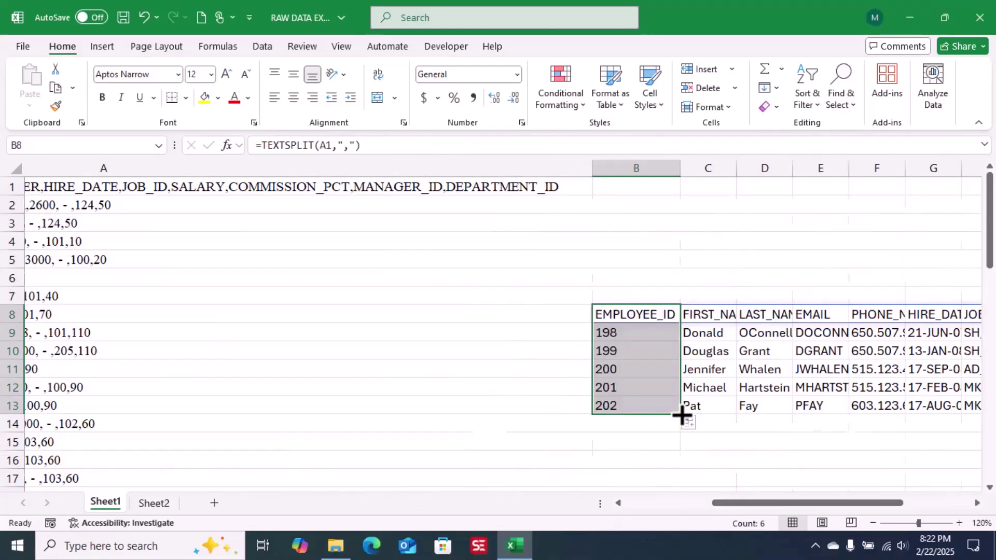
click(639, 338)
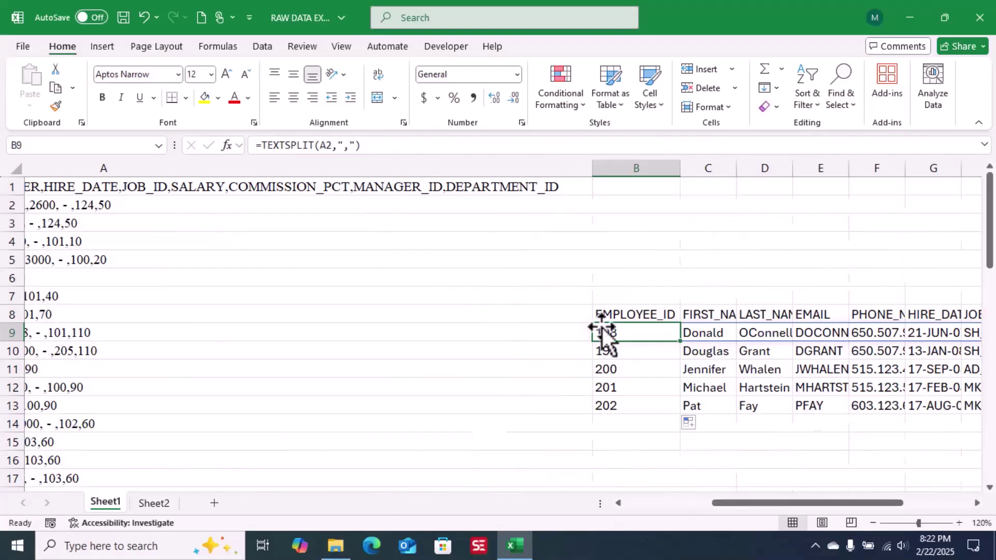
click(620, 351)
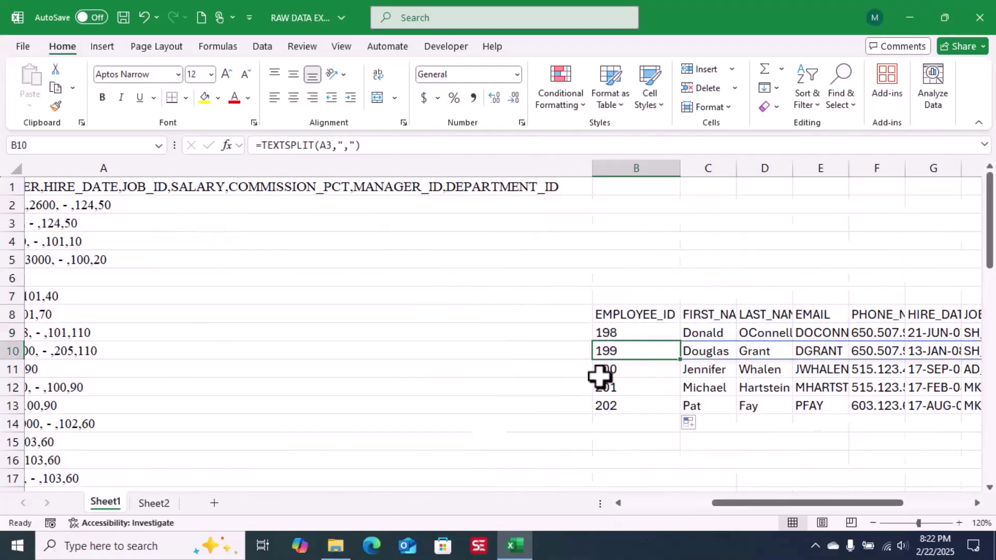
click(167, 229)
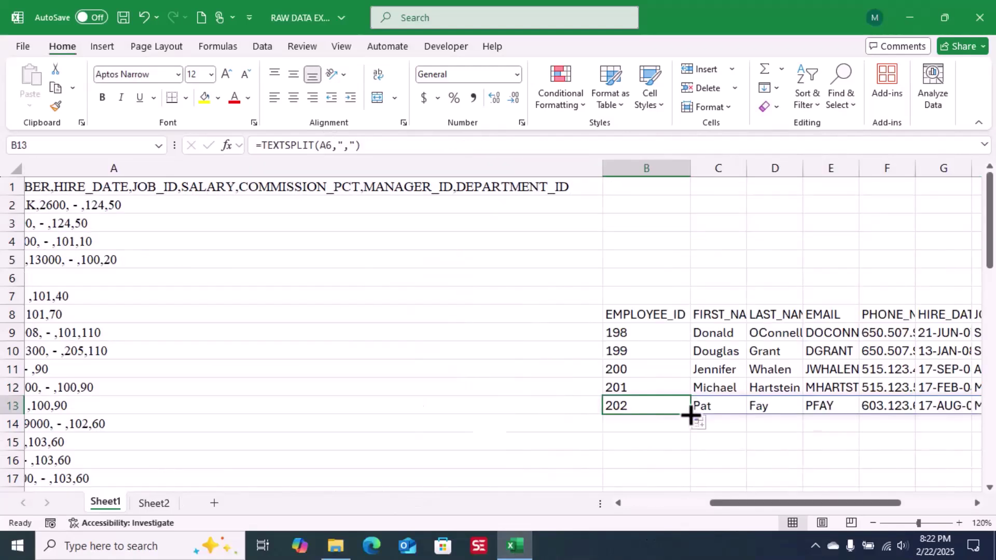
- Fill the TEXTSPLIT formula from B13 down through B58, clearing the surplus copy in B59
drag(690, 413, 691, 493)
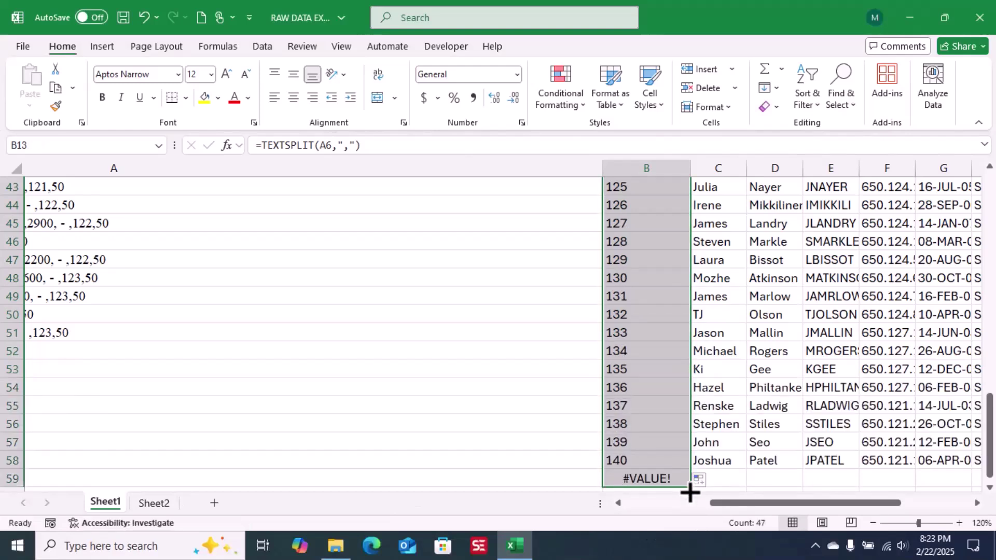
click(636, 480)
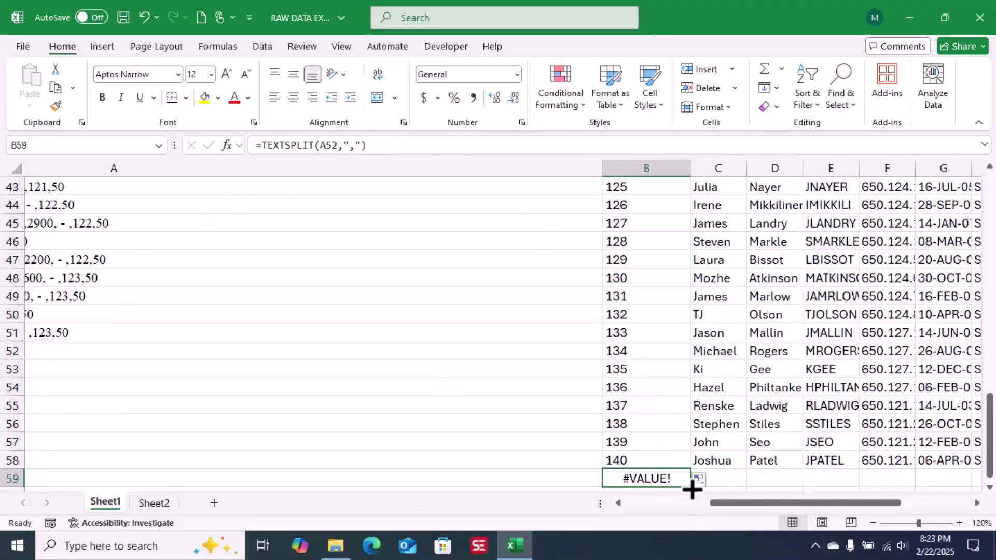
drag(692, 489, 680, 460)
- Compare the split rows with the raw text in column A, and autofit columns B through M
scroll(735, 429, up, 4)
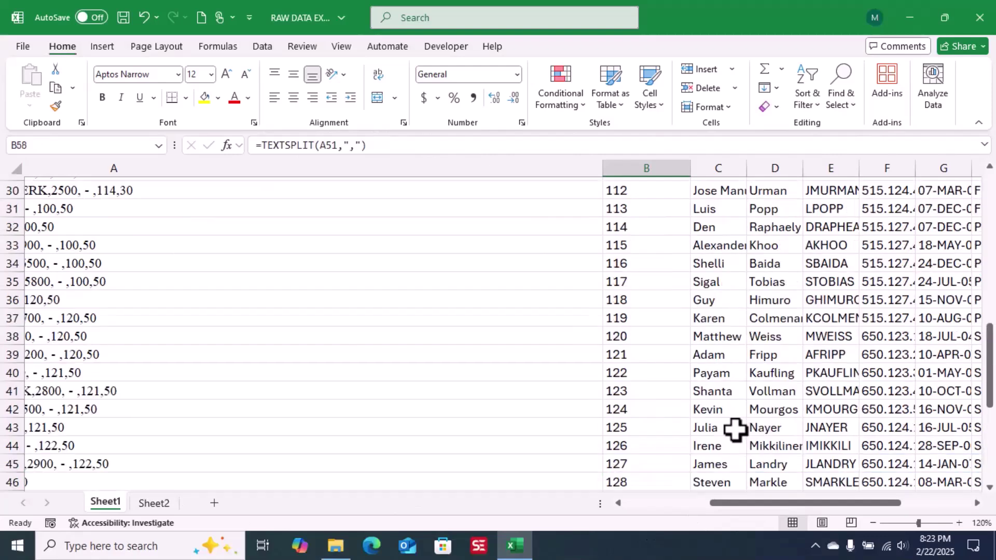
scroll(735, 429, up, 8)
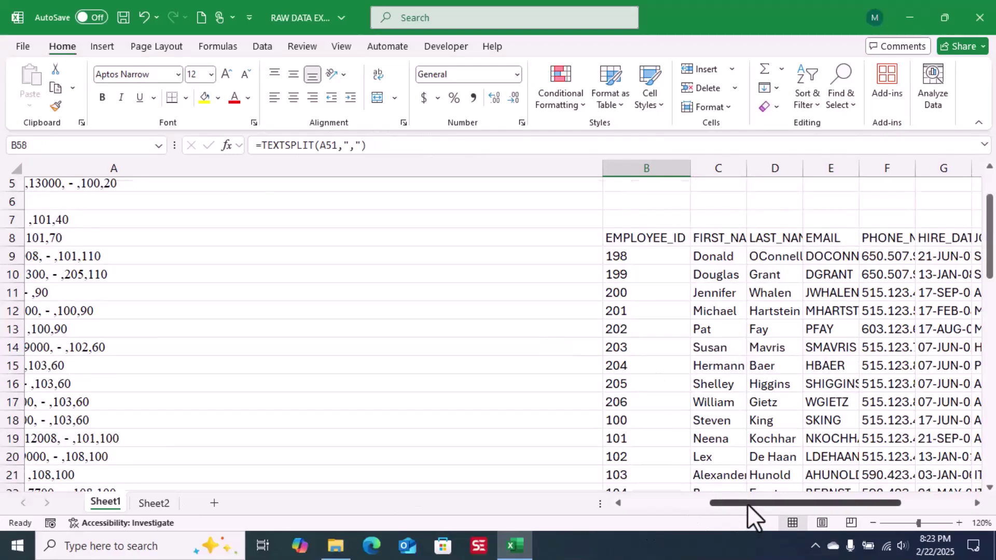
drag(747, 504, 661, 502)
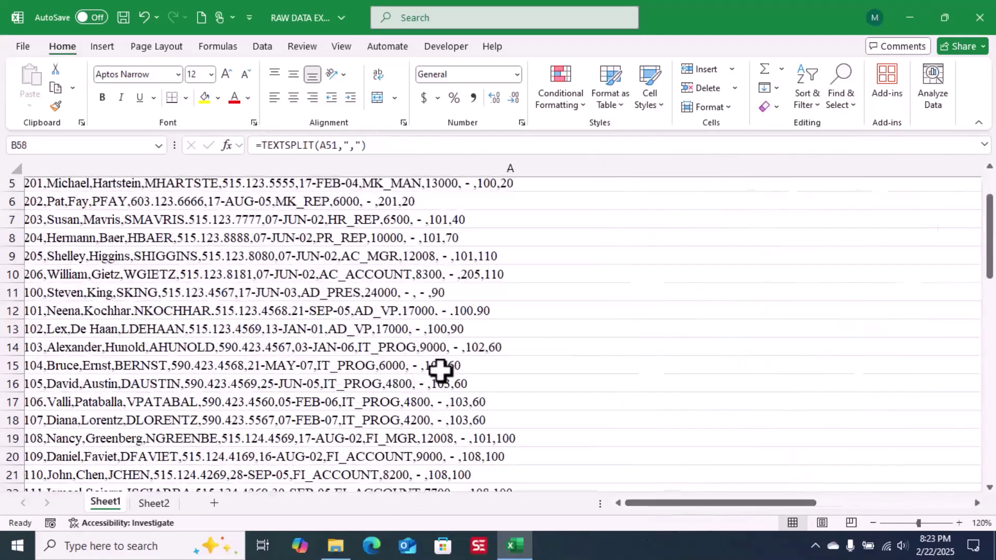
drag(677, 501, 824, 494)
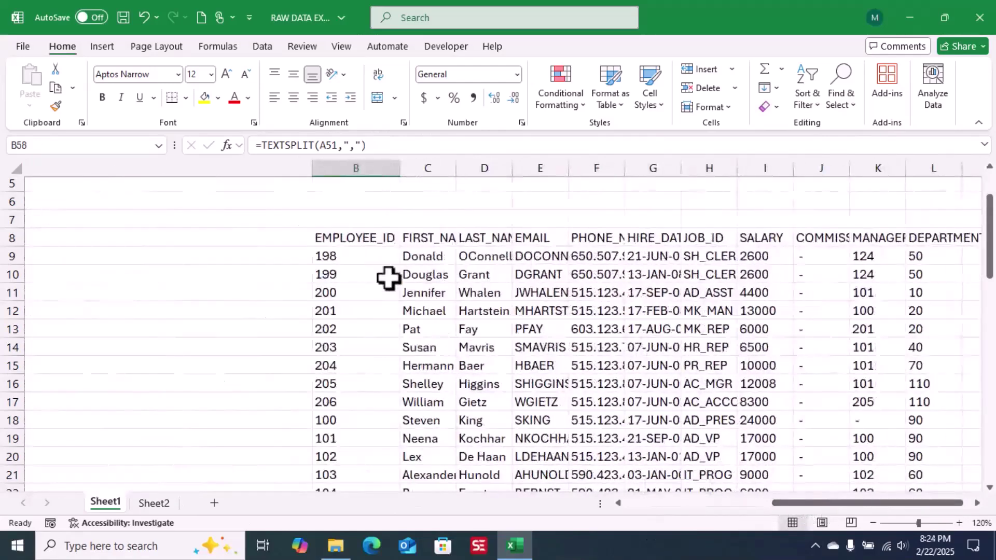
click(336, 165)
drag(335, 165, 593, 176)
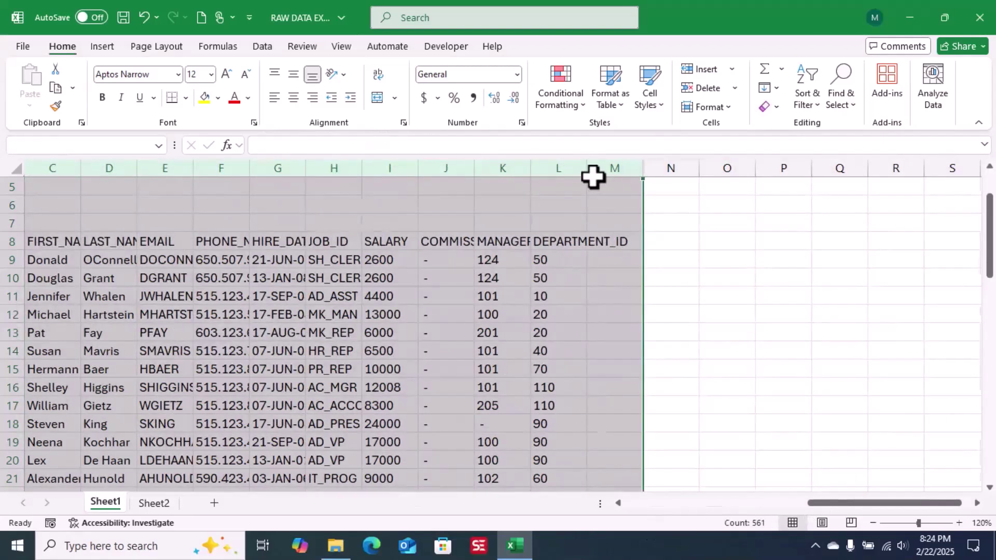
- Try deleting raw data column A, check the formula in A8, and undo the deletion
click(727, 503)
click(327, 237)
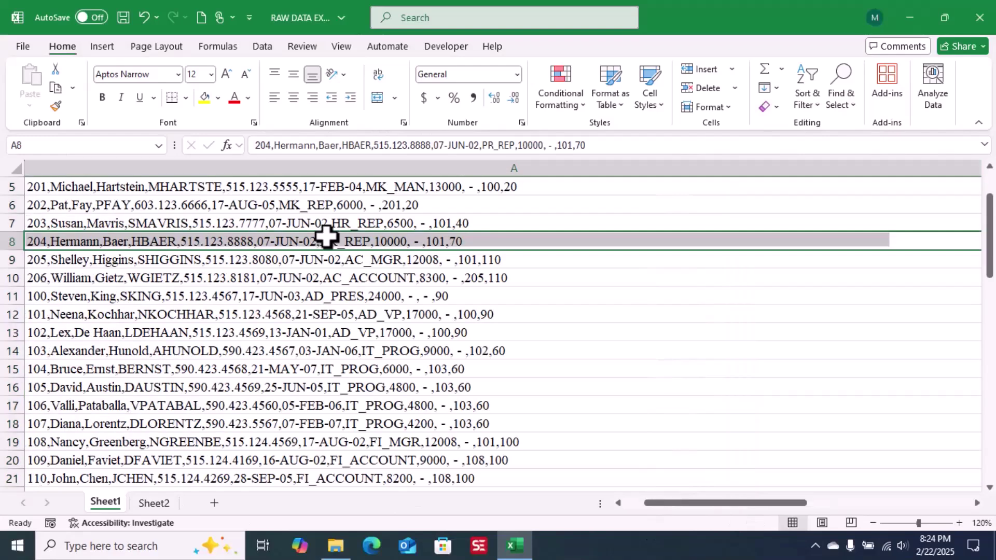
click(481, 170)
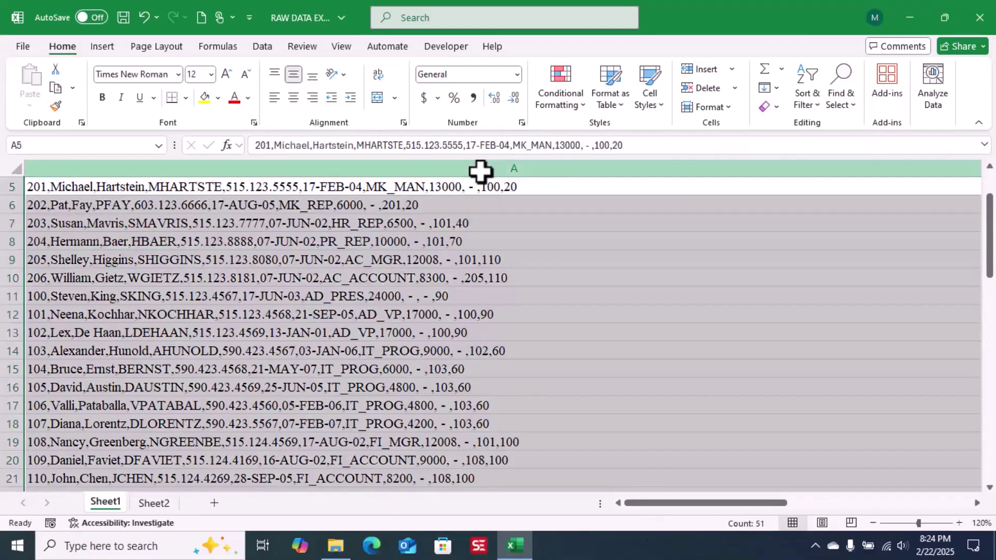
right_click(481, 171)
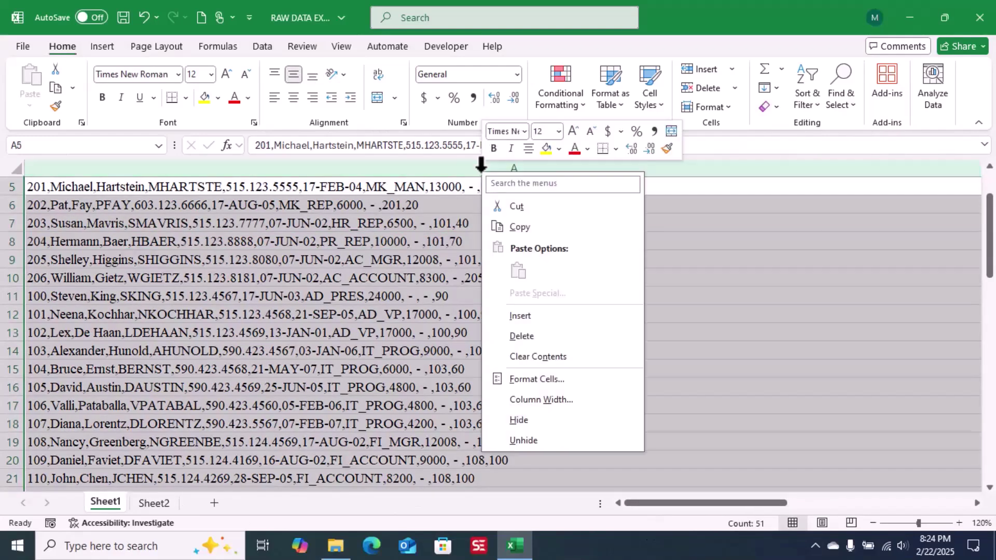
click(522, 338)
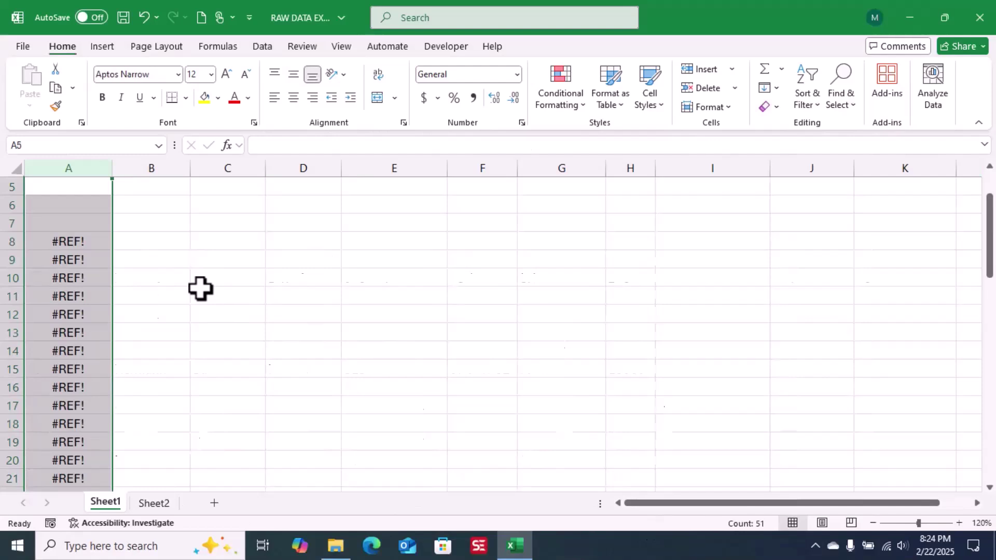
click(65, 245)
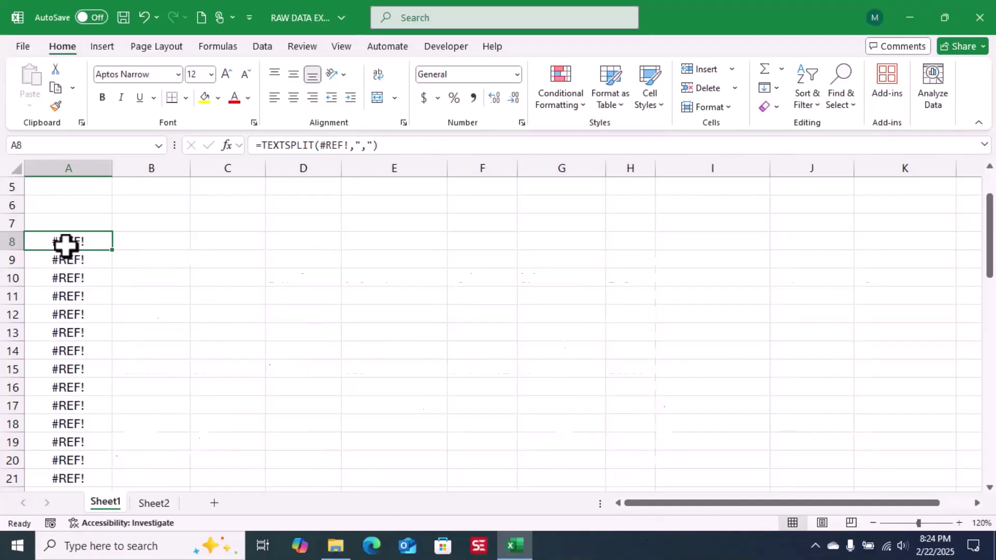
key(ctrl+z)
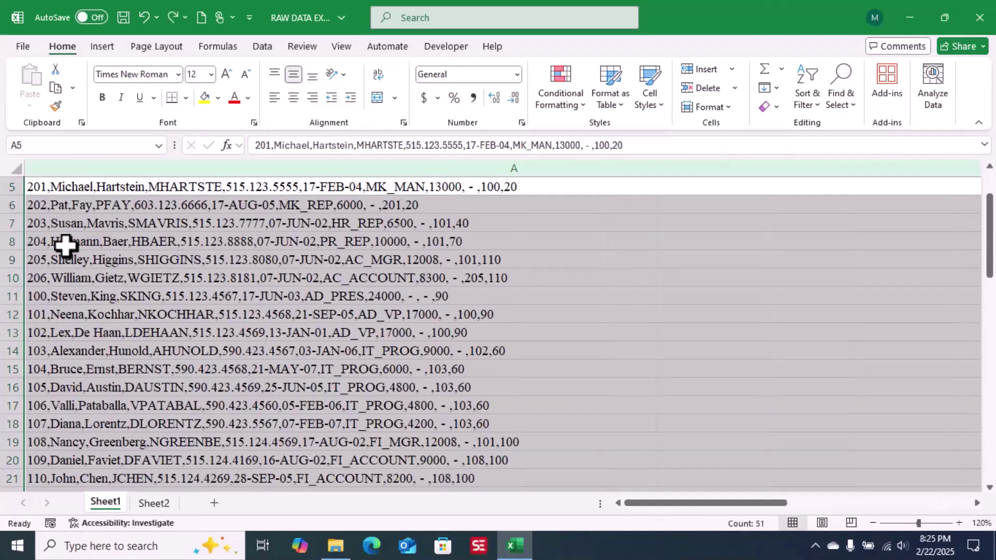
- Check the TEXTSPLIT formulas behind the EMPLOYEE_ID column from B8 down to B12
click(609, 360)
click(660, 503)
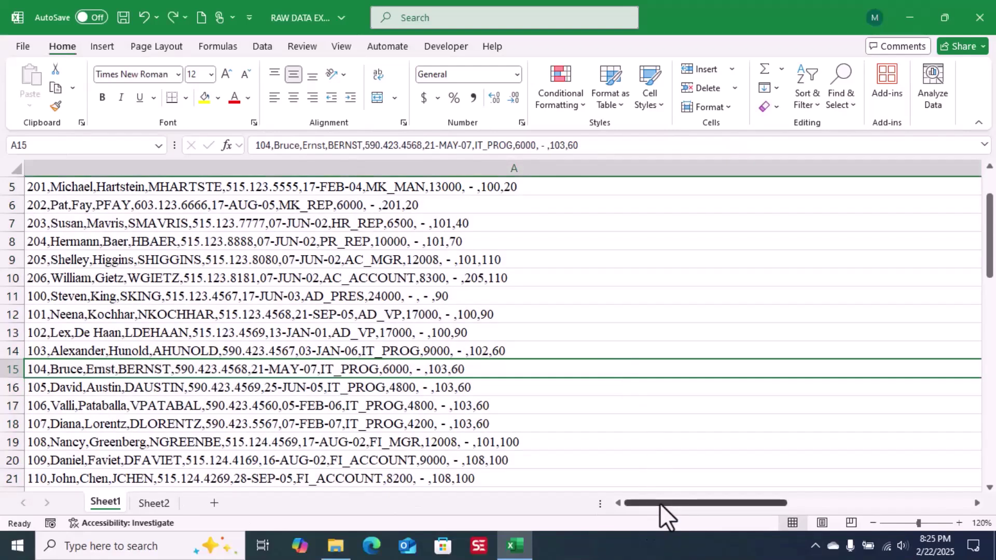
drag(660, 504, 770, 503)
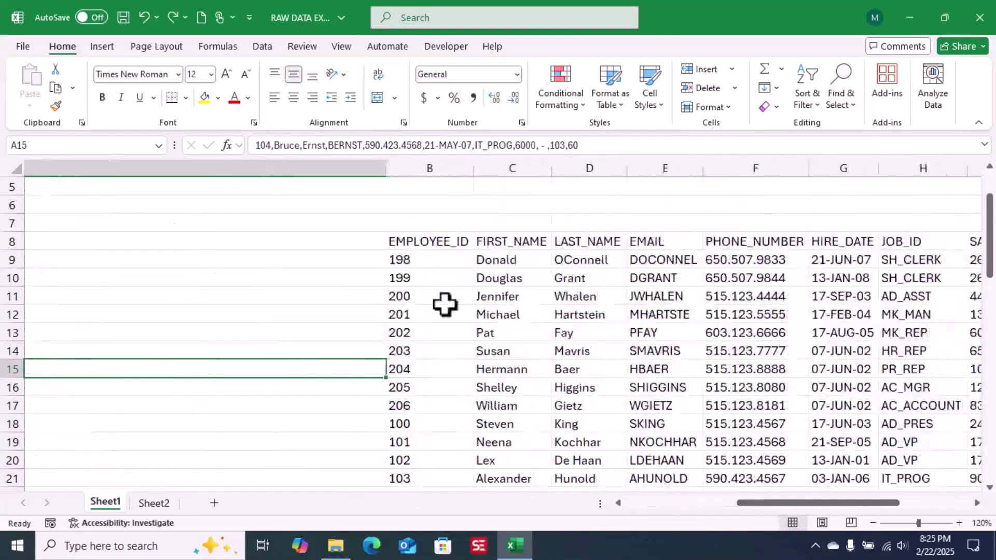
click(425, 241)
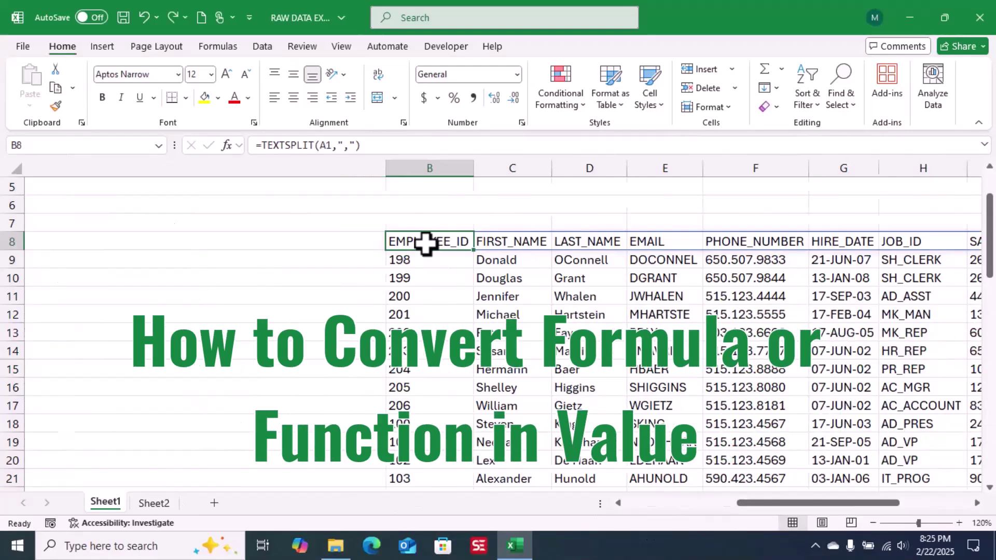
key(Down)
key(Down)
key(Down)
key(Down)
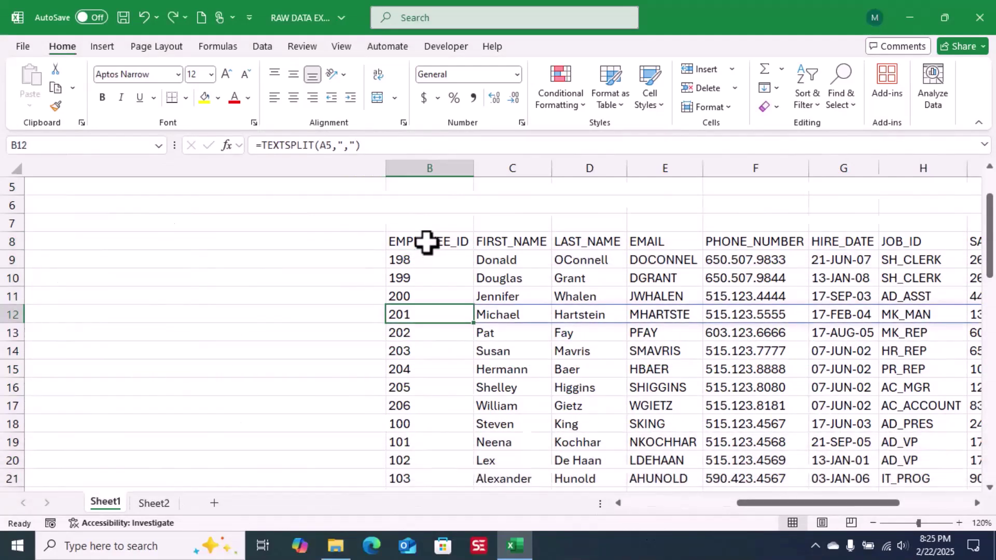
- Convert the TEXTSPLIT results in B8:L58 to static data by copying the range onto itself as values only
click(426, 242)
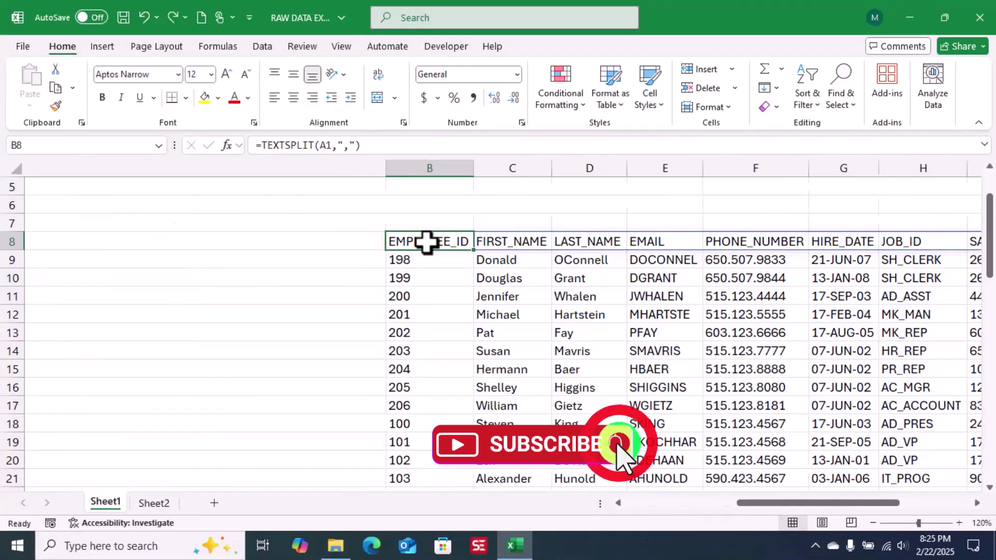
key(ctrl+shift+Right)
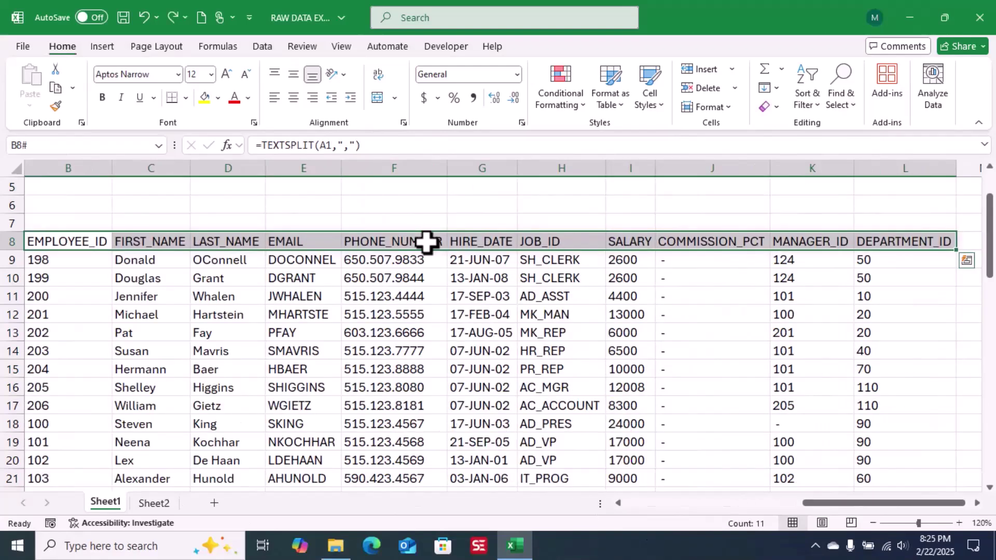
key(ctrl+shift+Down)
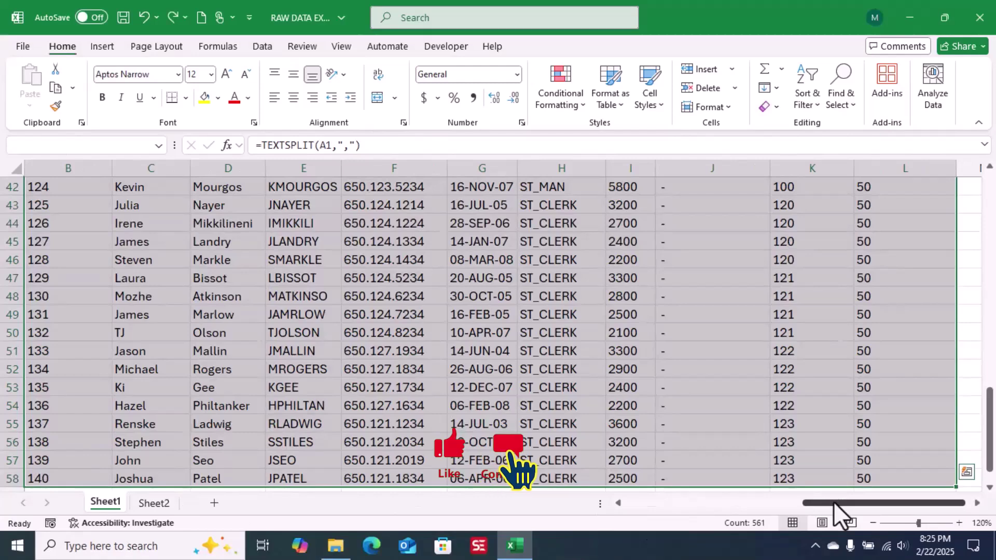
drag(833, 502, 767, 510)
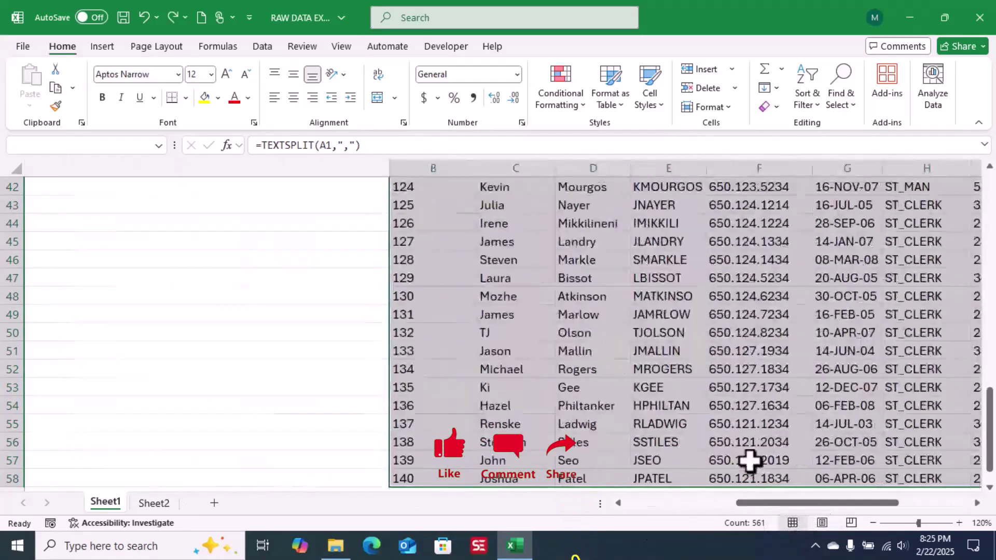
scroll(733, 398, up, 5)
scroll(733, 398, up, 8)
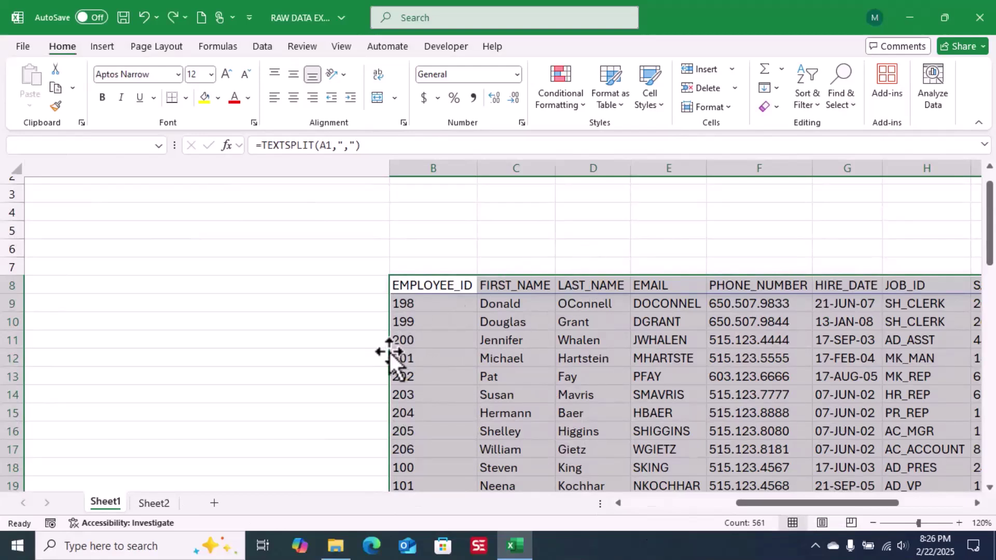
drag(390, 352, 389, 353)
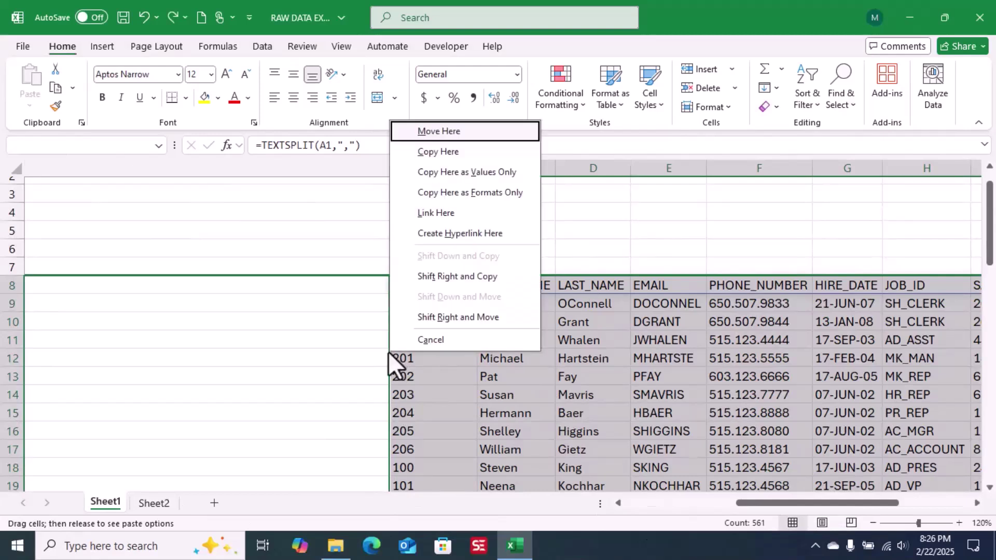
click(624, 270)
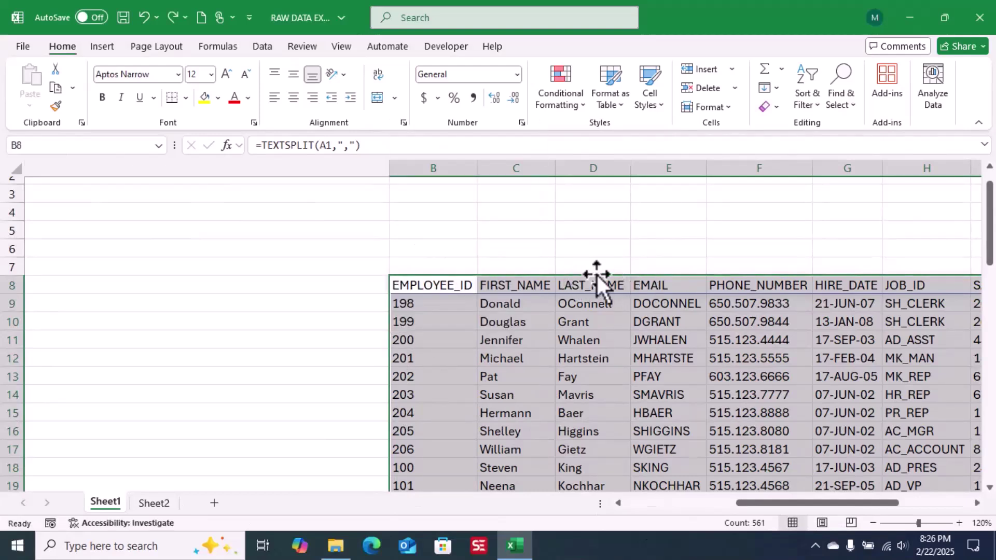
drag(596, 273, 463, 290)
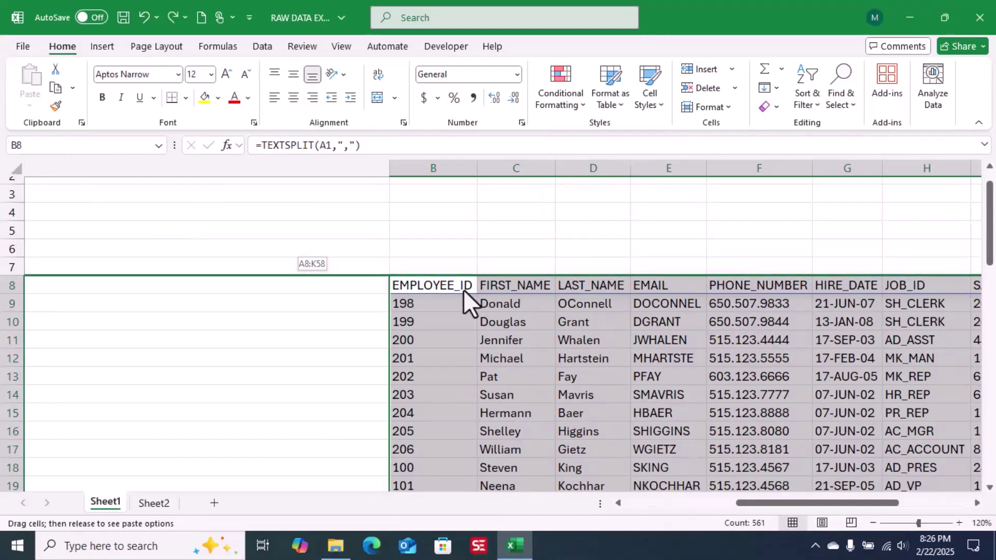
drag(532, 280, 558, 282)
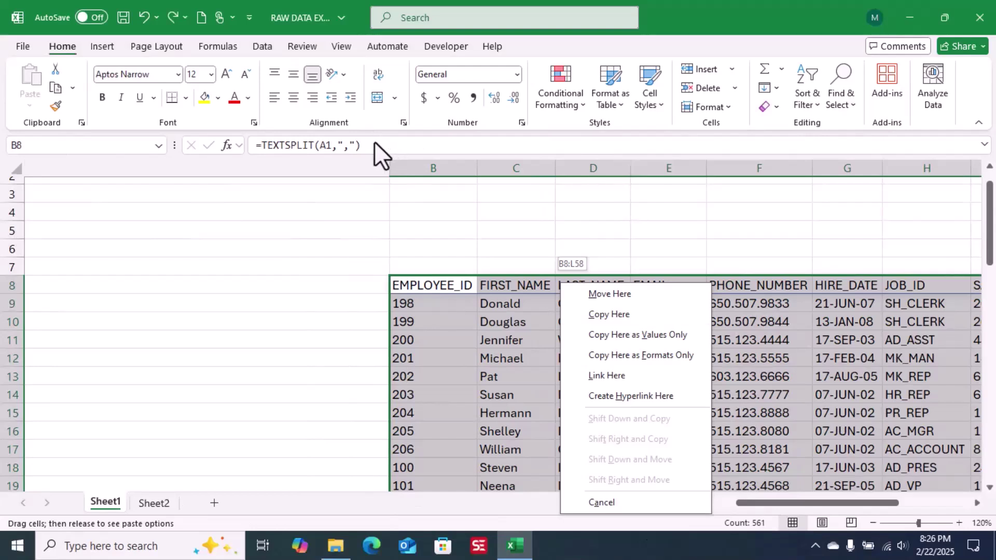
click(625, 341)
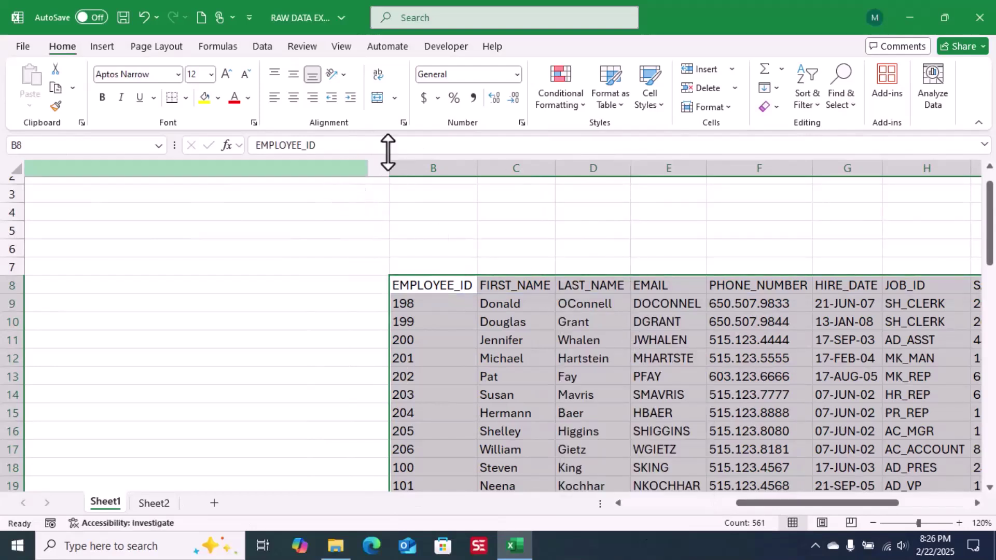
- Check that header cells B8 and C8 hold plain values, and delete raw data column A from Sheet1
click(442, 286)
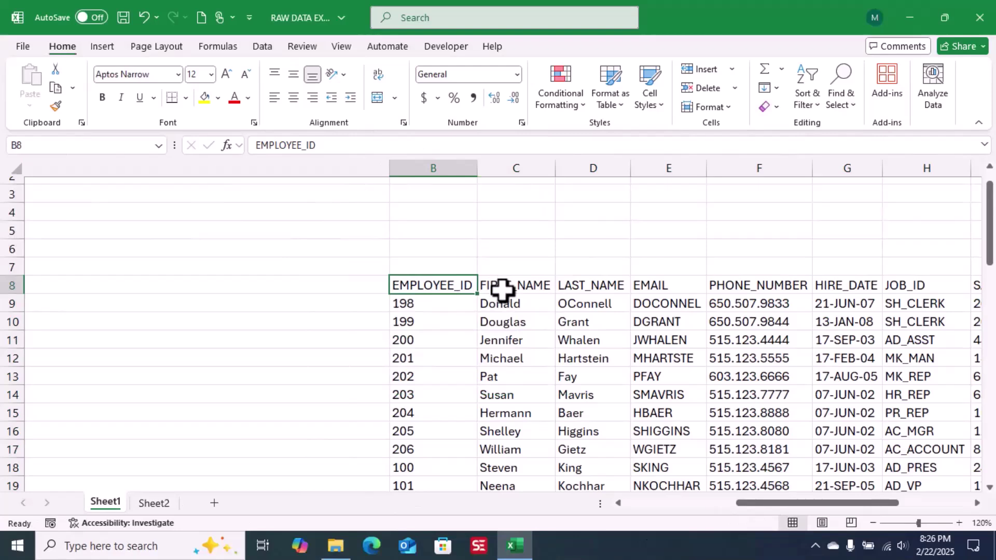
click(503, 286)
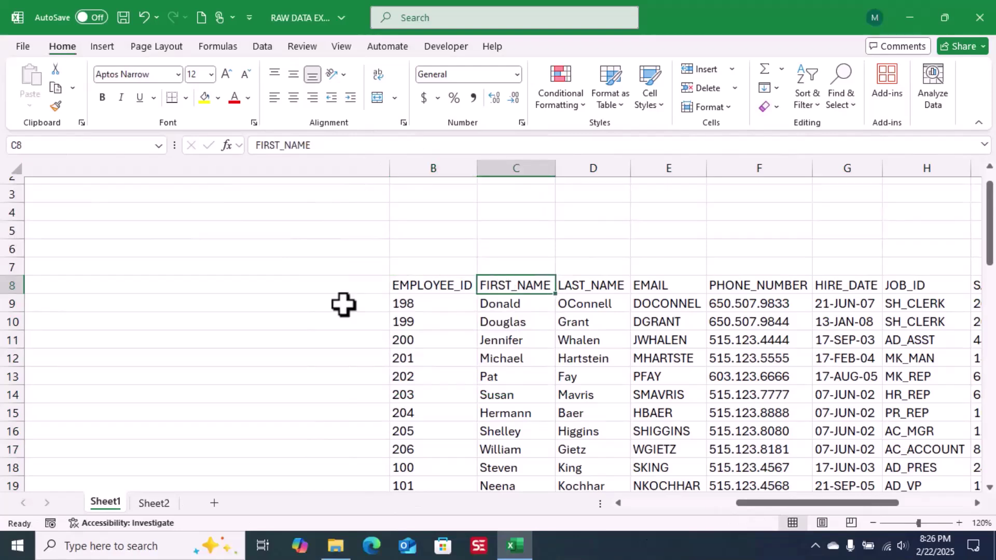
click(618, 502)
click(428, 172)
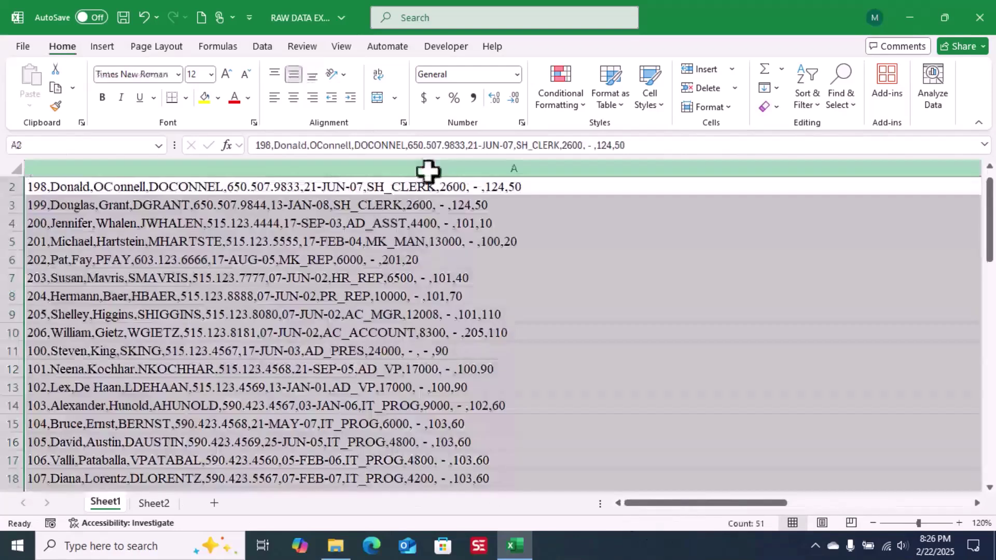
right_click(429, 167)
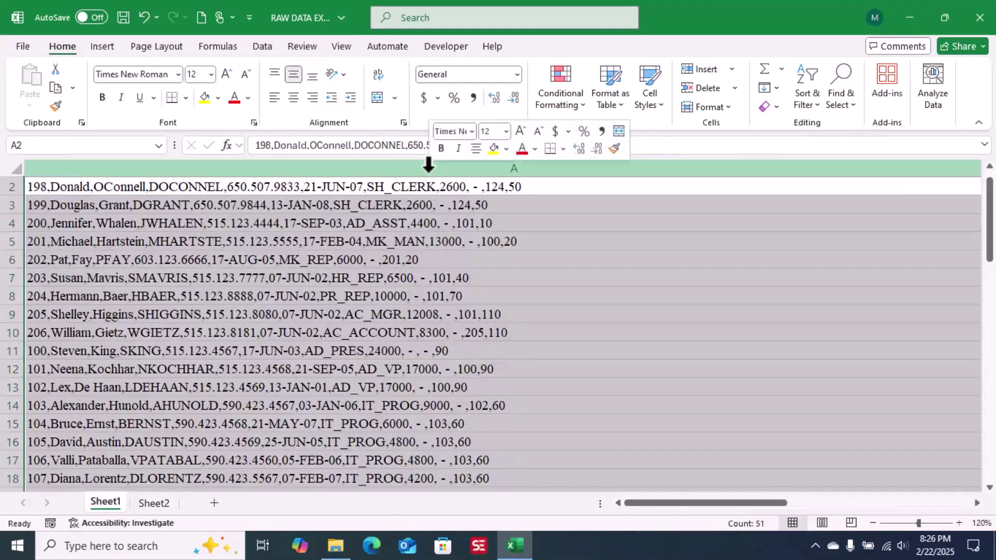
click(472, 338)
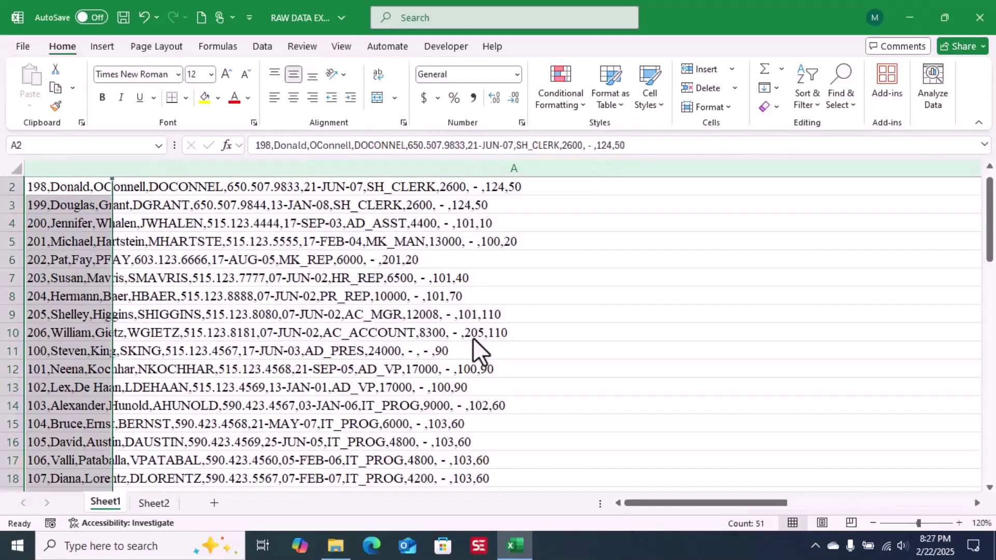
scroll(258, 377, down, 4)
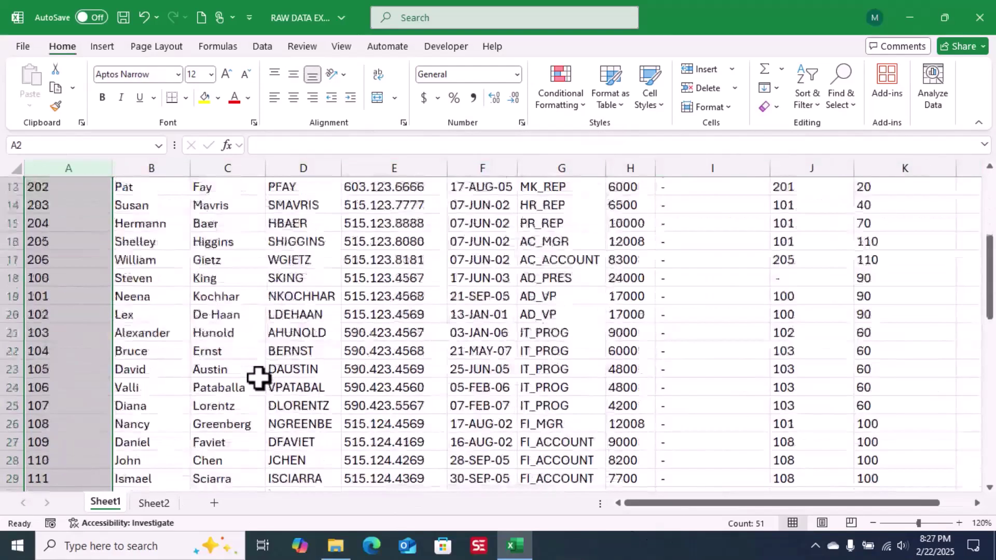
scroll(257, 377, up, 4)
click(256, 372)
- Switch to Sheet2, review the employee records packed into cell A1, select B2 below them, and set the zoom to 120%
click(156, 503)
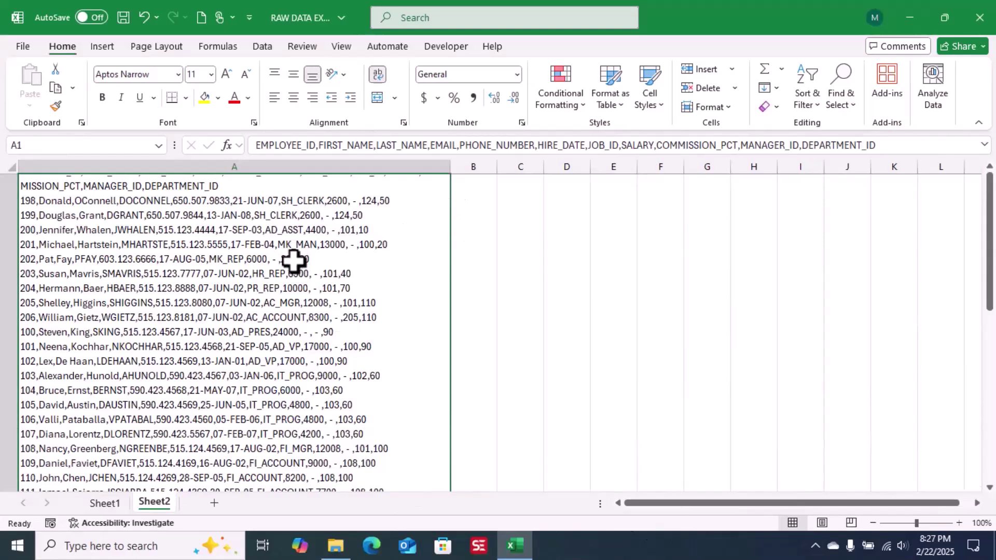
click(115, 145)
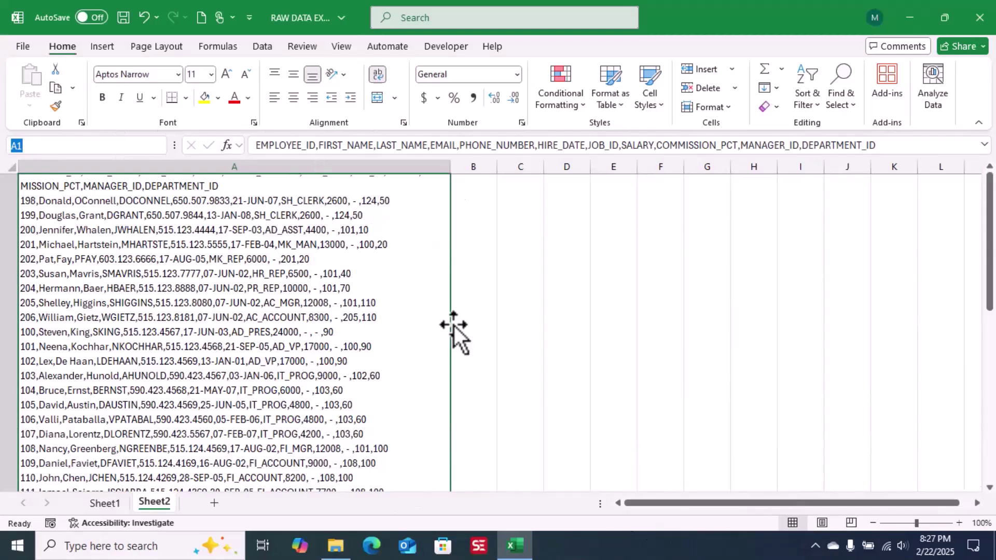
click(521, 335)
scroll(521, 334, down, 5)
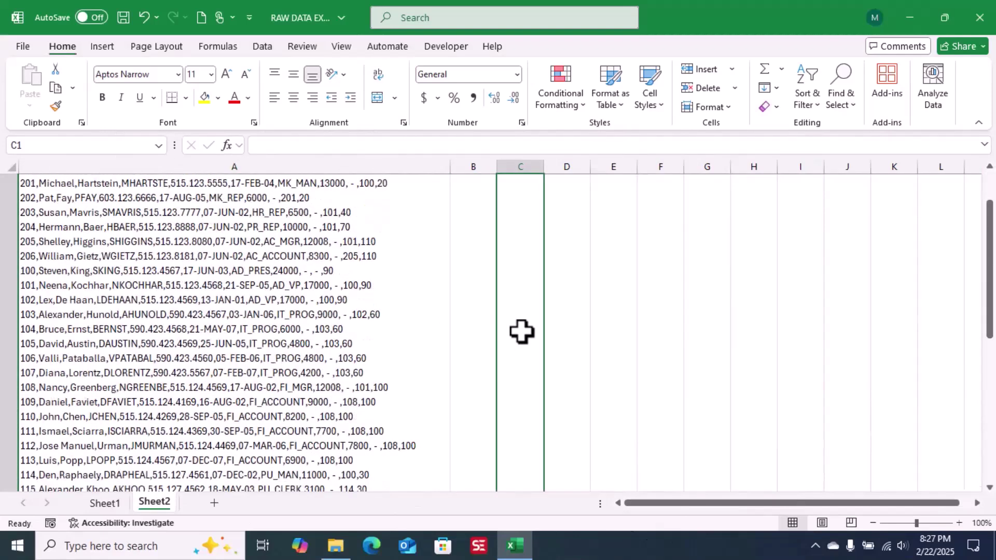
click(487, 382)
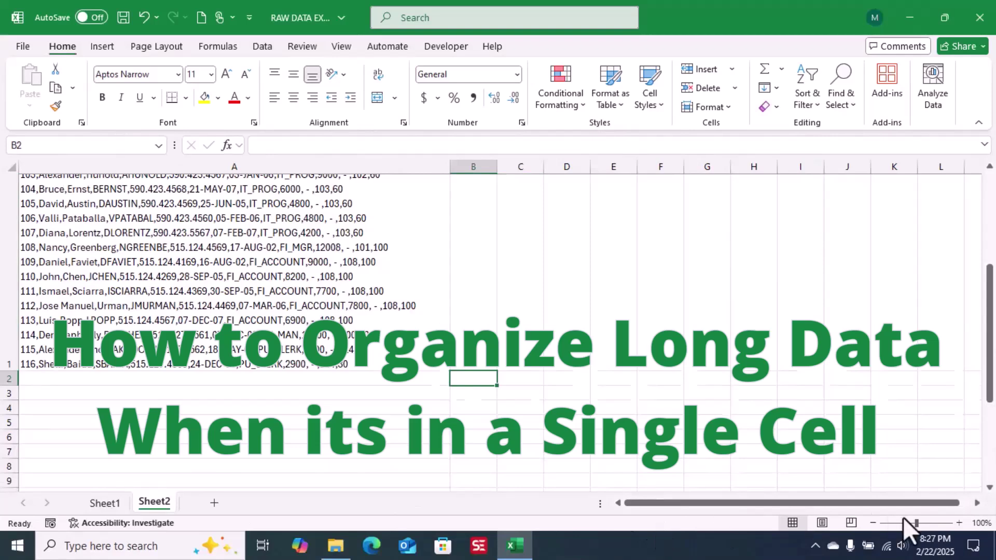
click(959, 523)
click(959, 523)
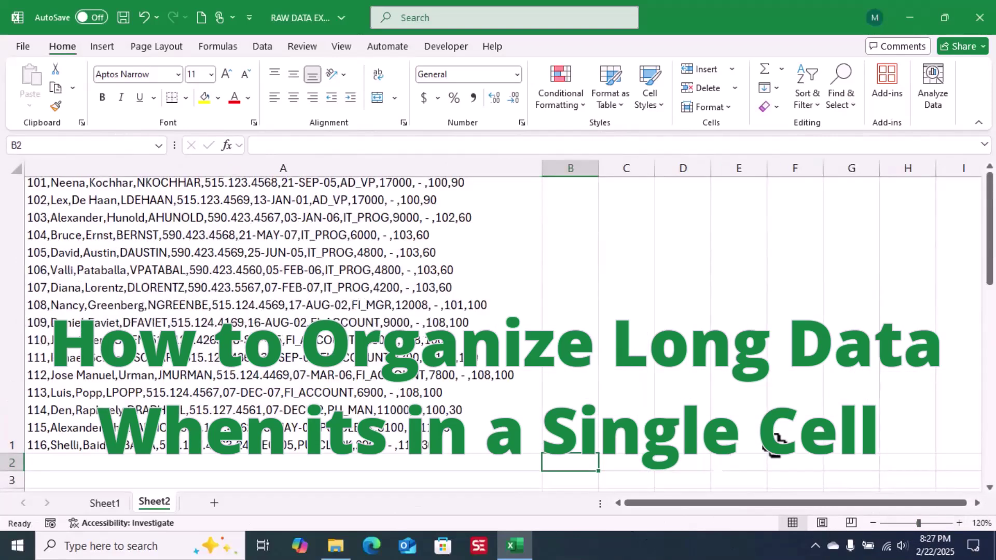
scroll(772, 445, down, 1)
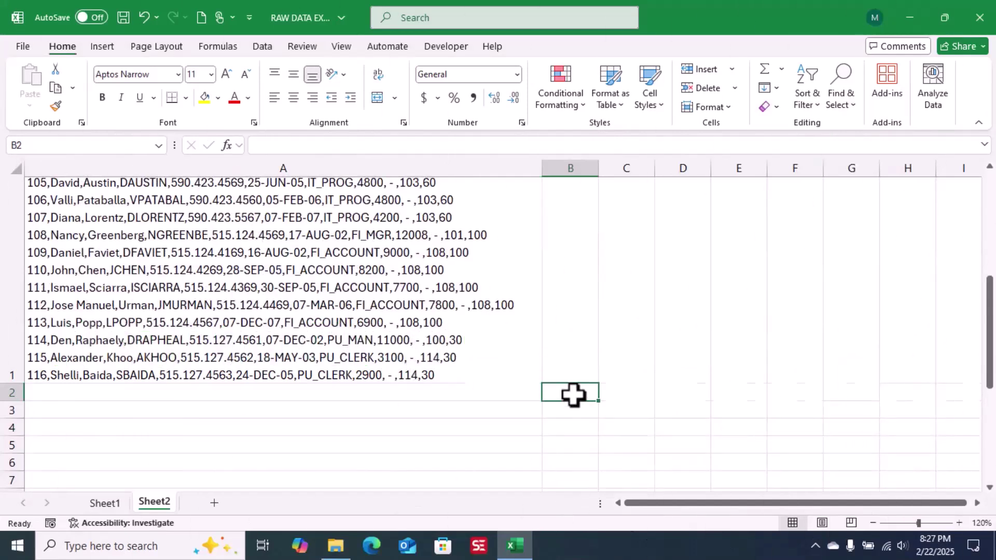
- Start a TEXTSPLIT formula in B2 with A1 as the text and a comma as the column delimiter
text(=)
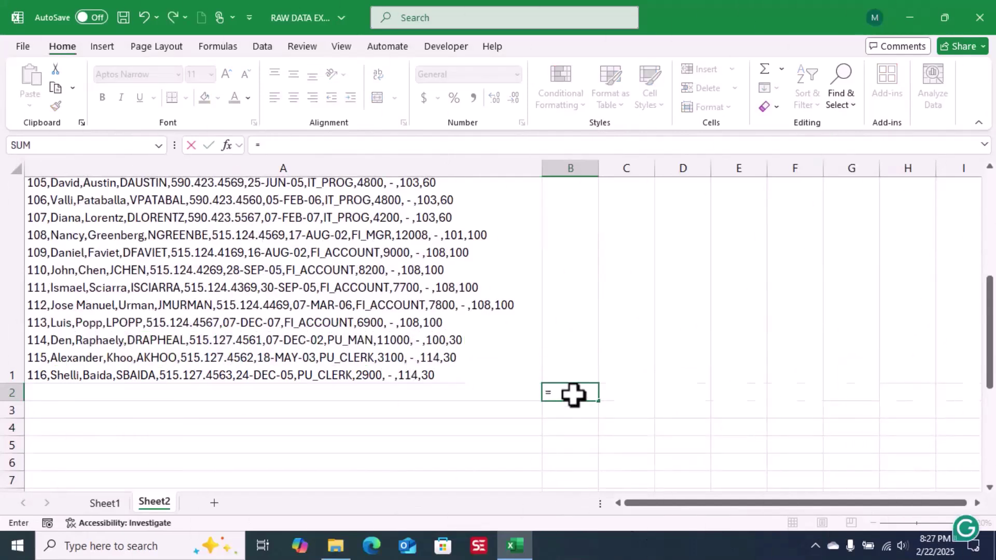
text(texts)
key(Tab)
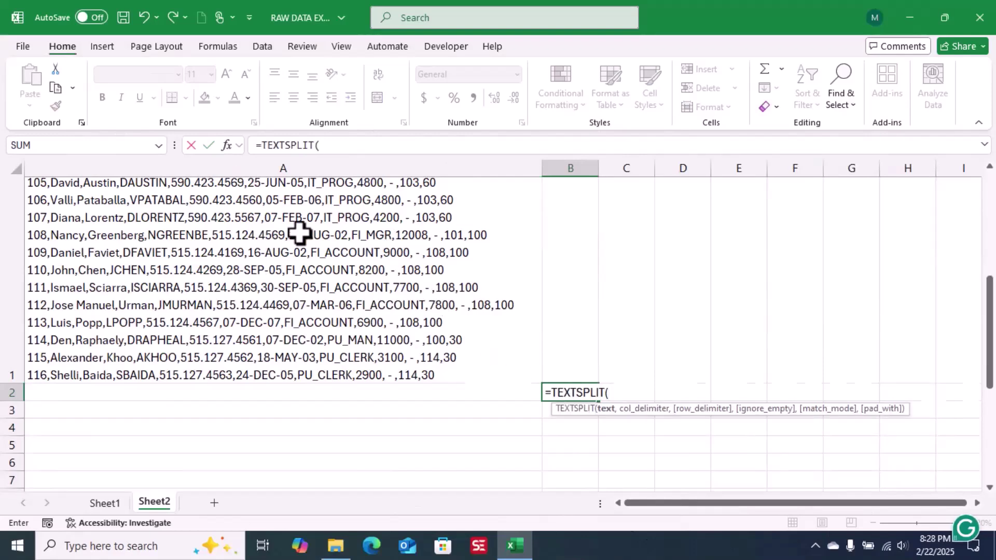
click(331, 284)
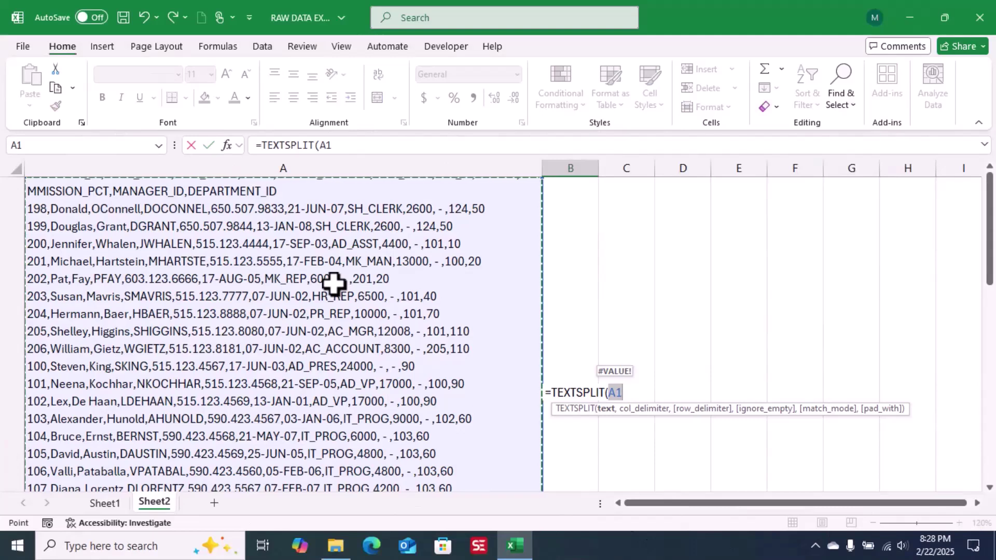
text(,",)
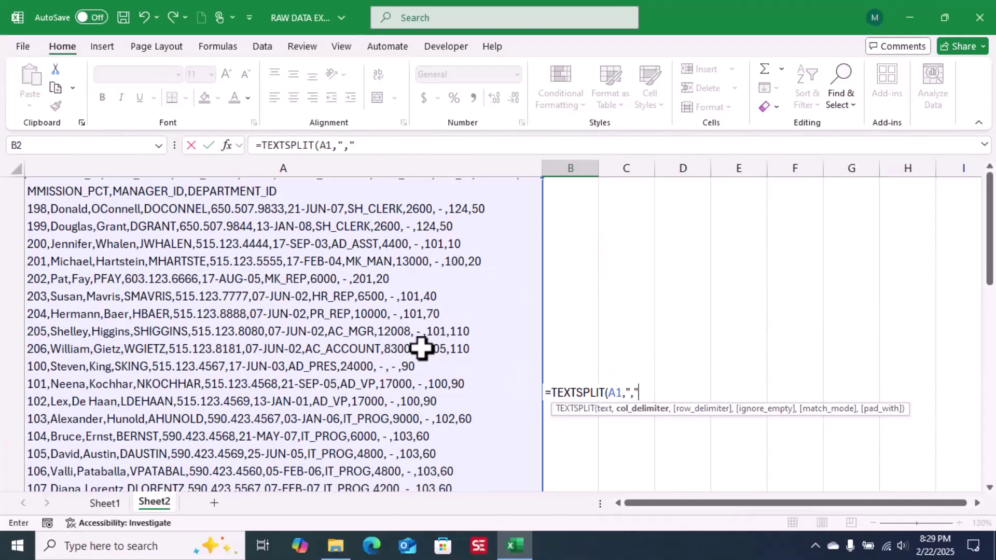
text(char)
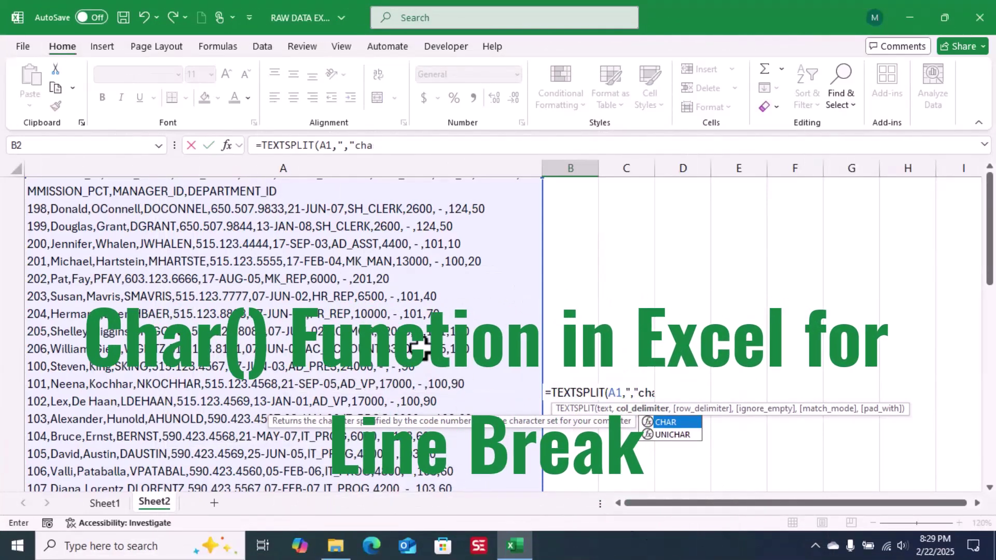
key(BackSpace)
key(BackSpace)
key(BackSpace)
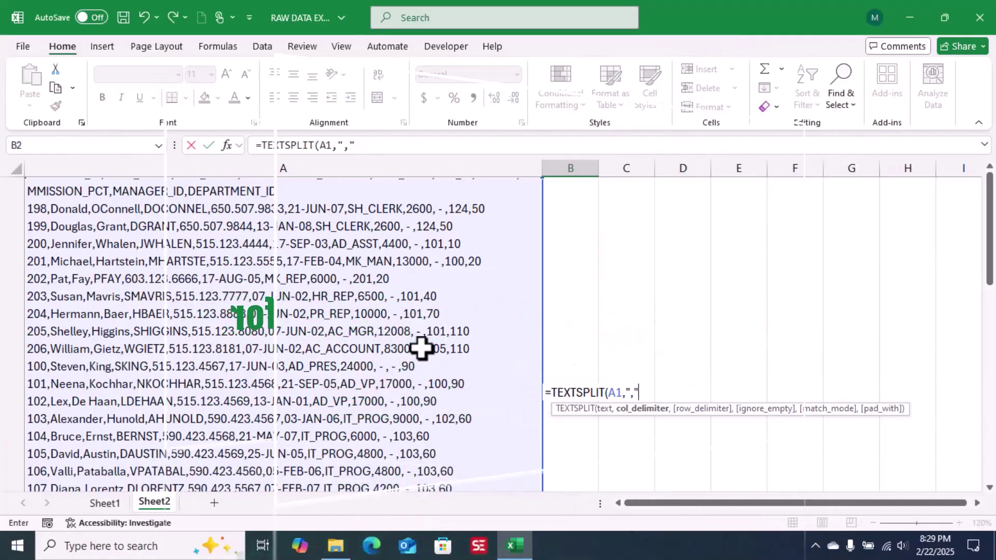
- Add CHAR(10) as the row delimiter and complete the B2 formula as =TEXTSPLIT(A1,",",CHAR(10))
text(,)
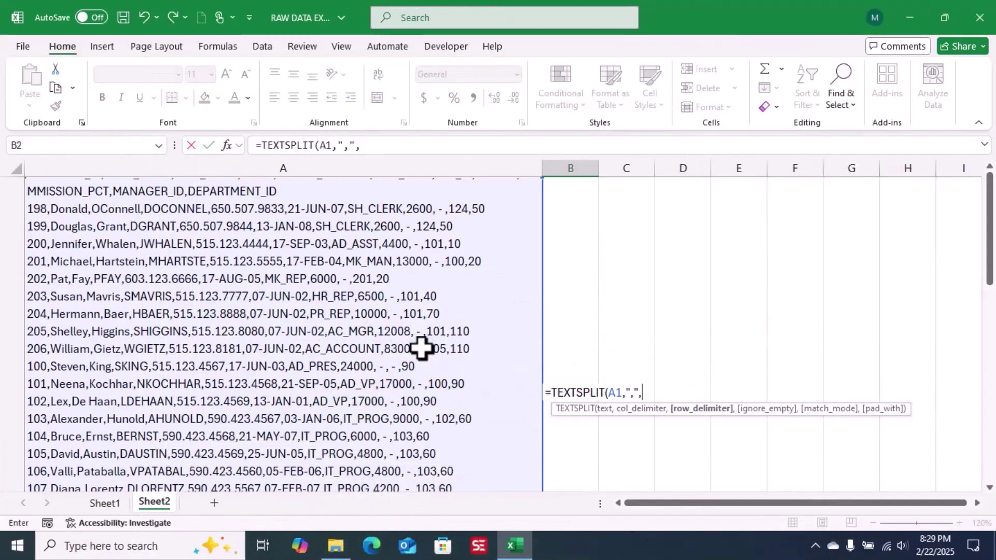
text(char)
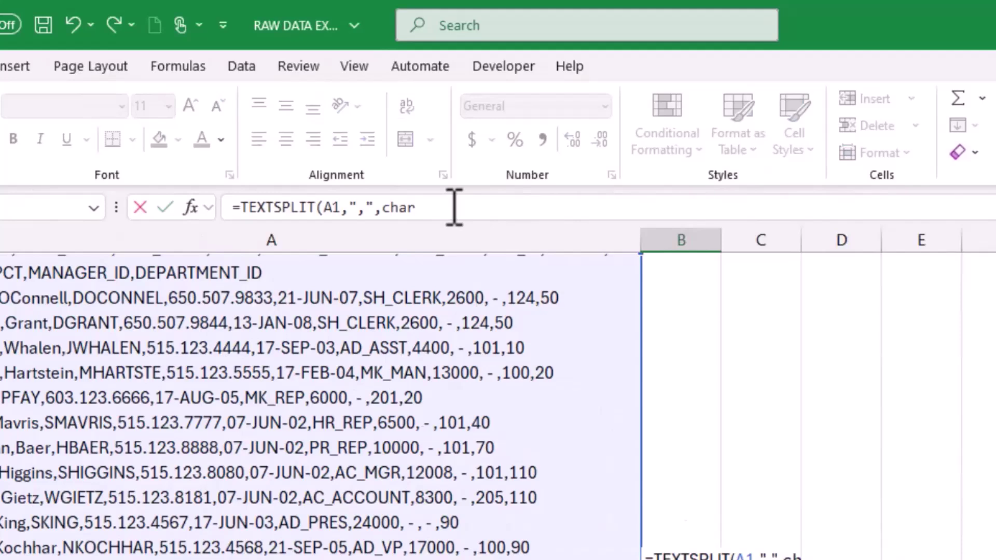
click(411, 145)
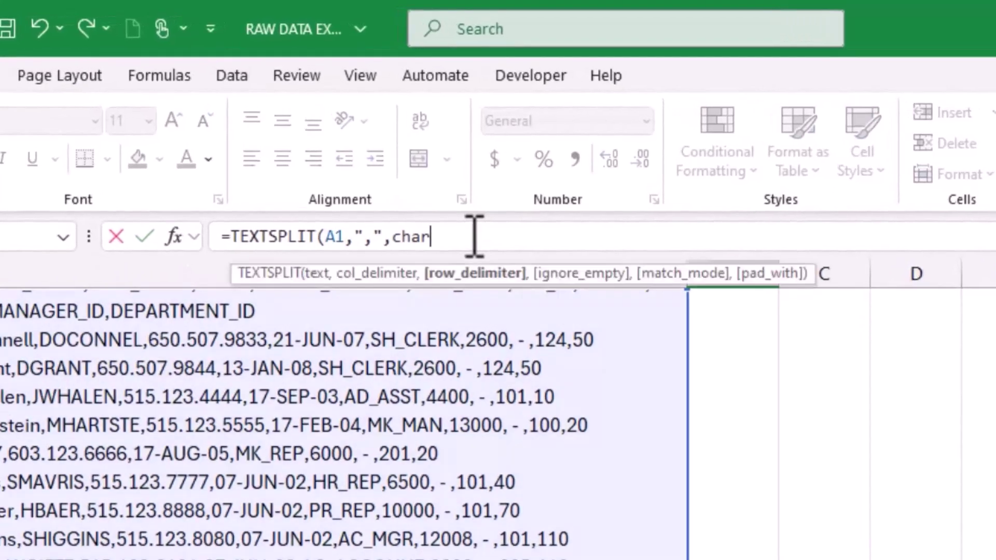
text(()
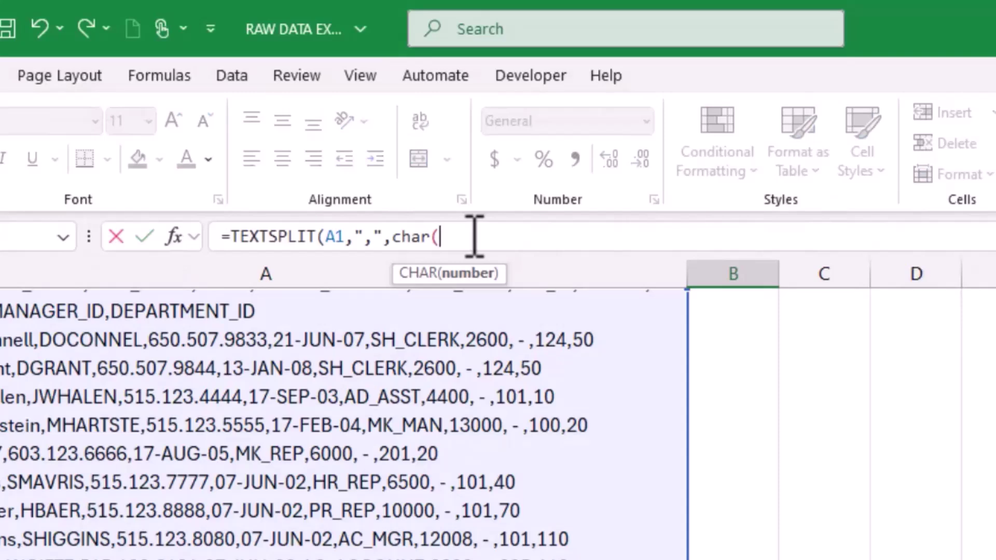
text(100)
key(BackSpace)
text())
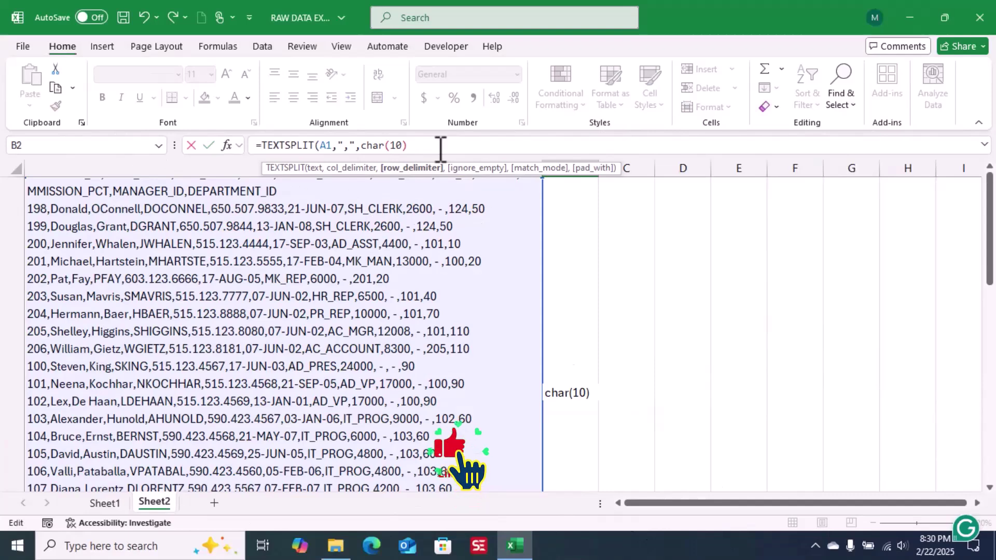
text())
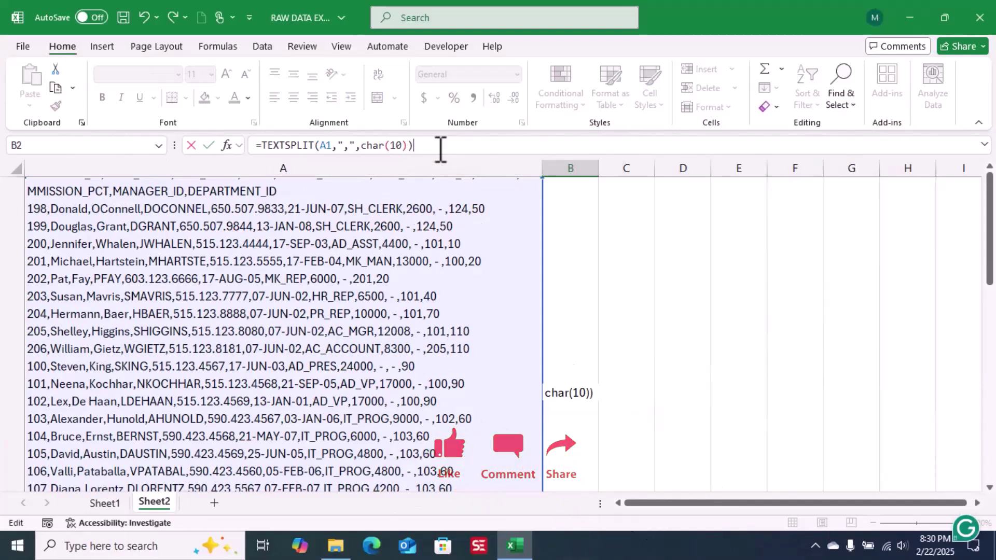
key(Return)
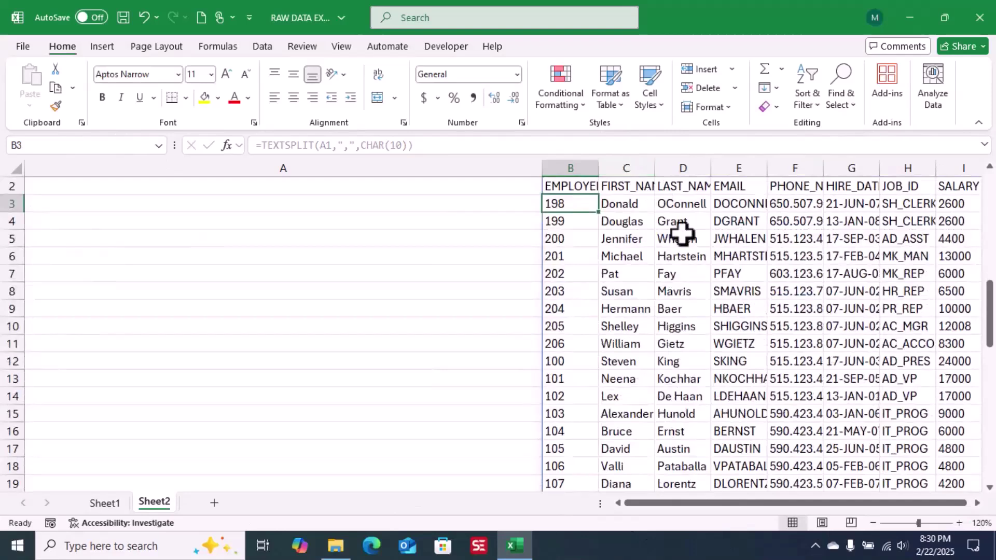
- Autofit columns B through M on Sheet2 to the width of the split employee data
scroll(682, 234, up, 1)
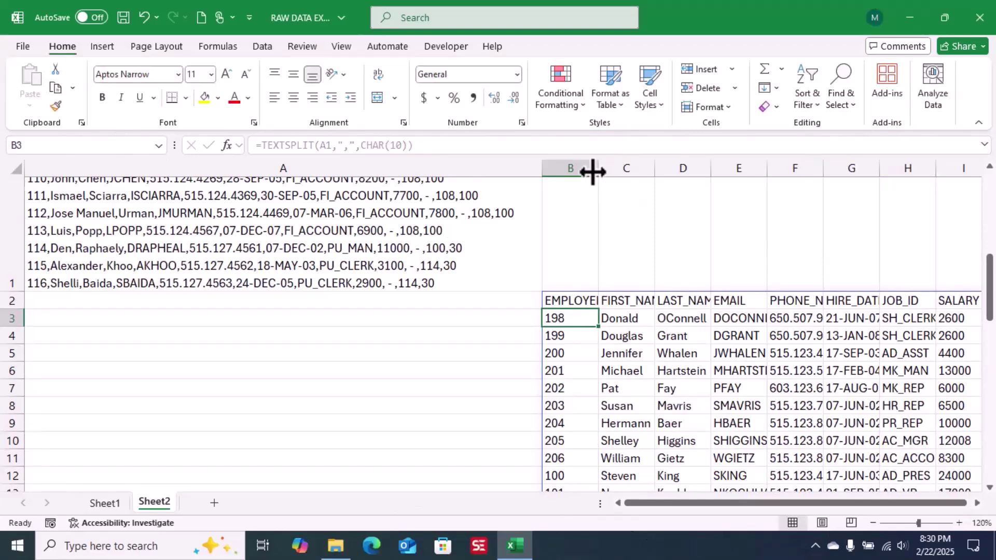
click(565, 169)
drag(566, 169, 656, 285)
double_click(644, 171)
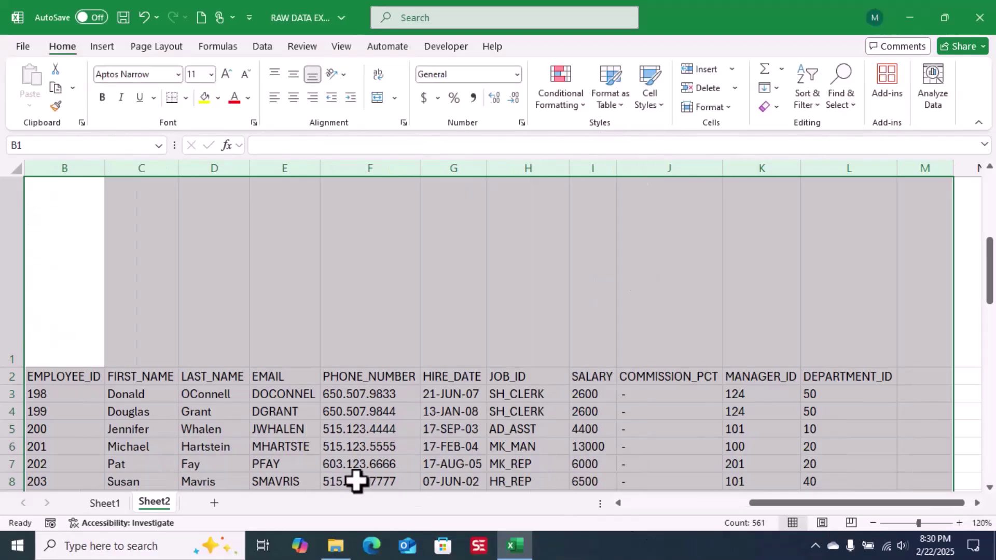
click(443, 428)
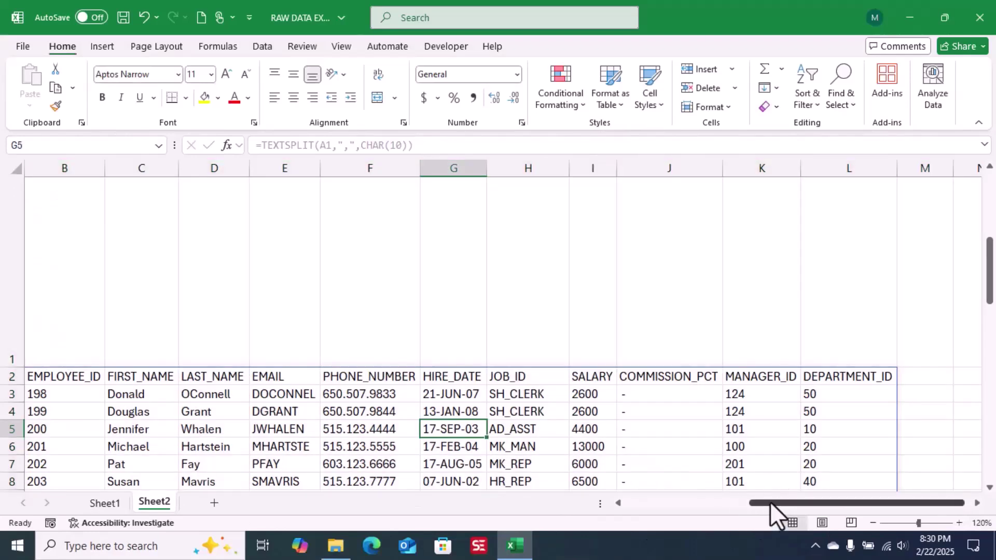
- Compare the split employee table with the raw text in A1, from its header row to its last record, and check the B2 formula
drag(770, 502, 716, 503)
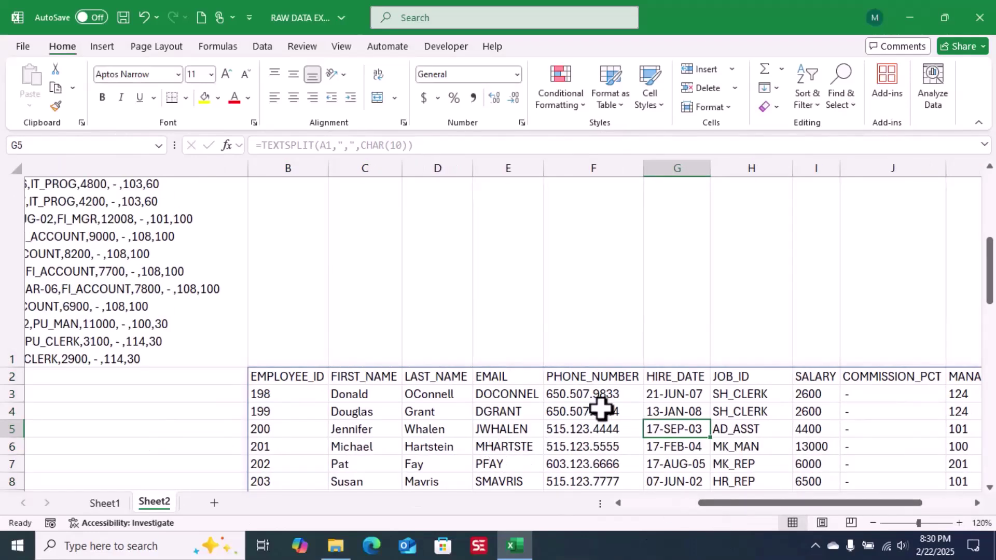
scroll(600, 406, down, 2)
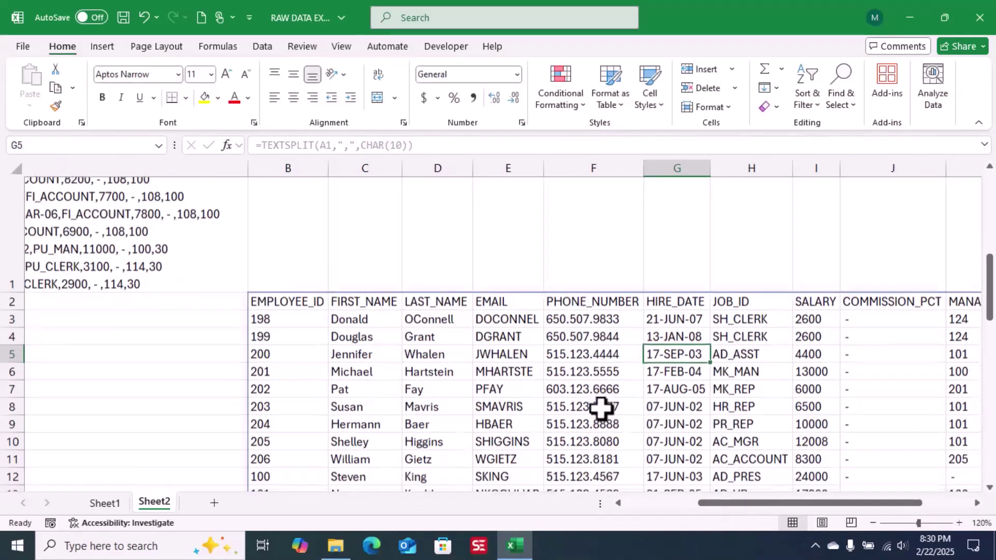
click(299, 299)
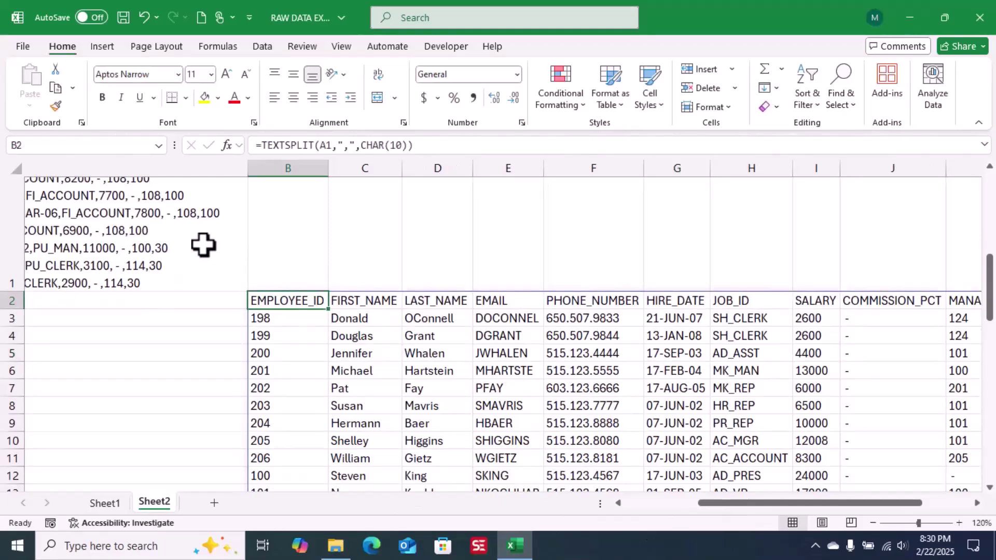
click(140, 200)
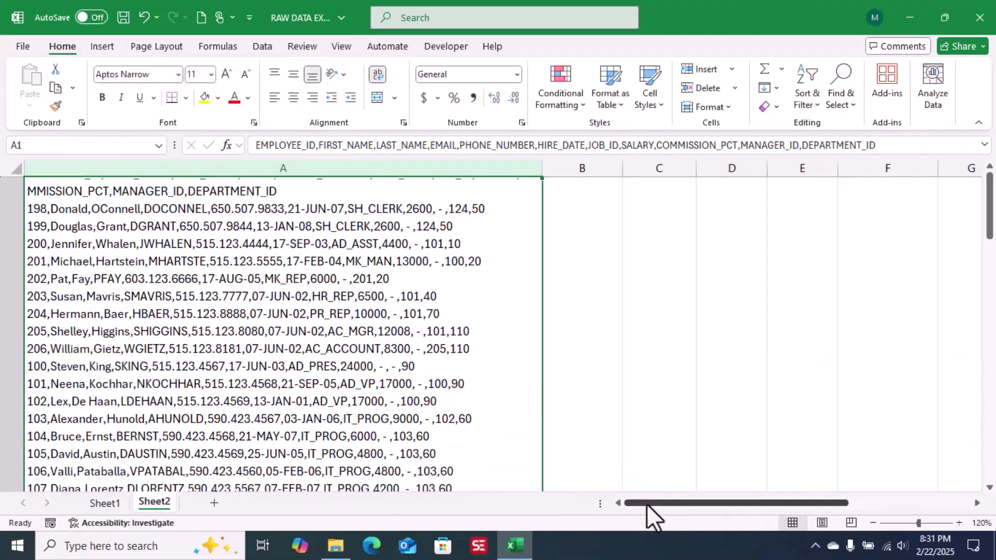
mouse_move(646, 503)
mouse_down()
mouse_move(766, 503)
mouse_move(648, 503)
mouse_up()
scroll(637, 387, down, 10)
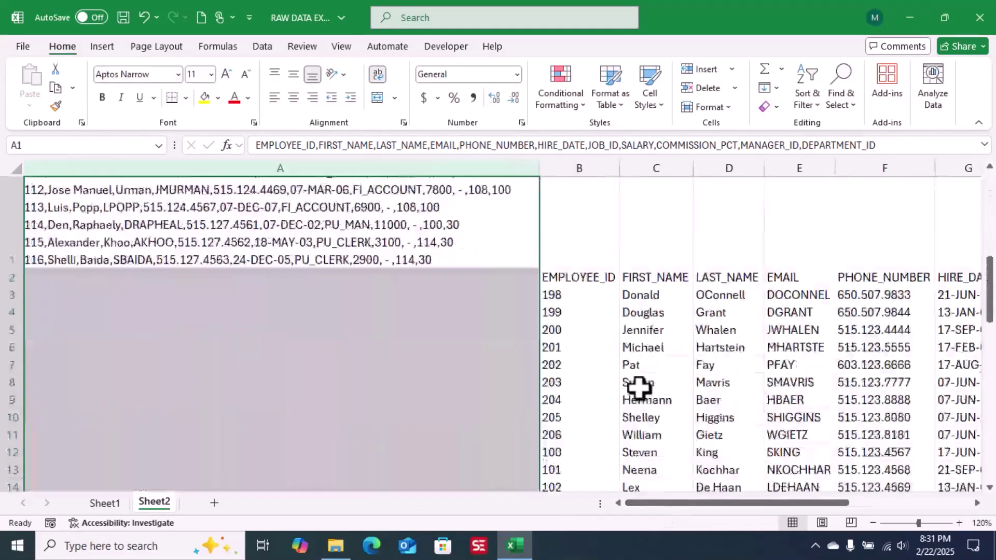
scroll(638, 386, down, 10)
click(638, 389)
scroll(593, 311, up, 4)
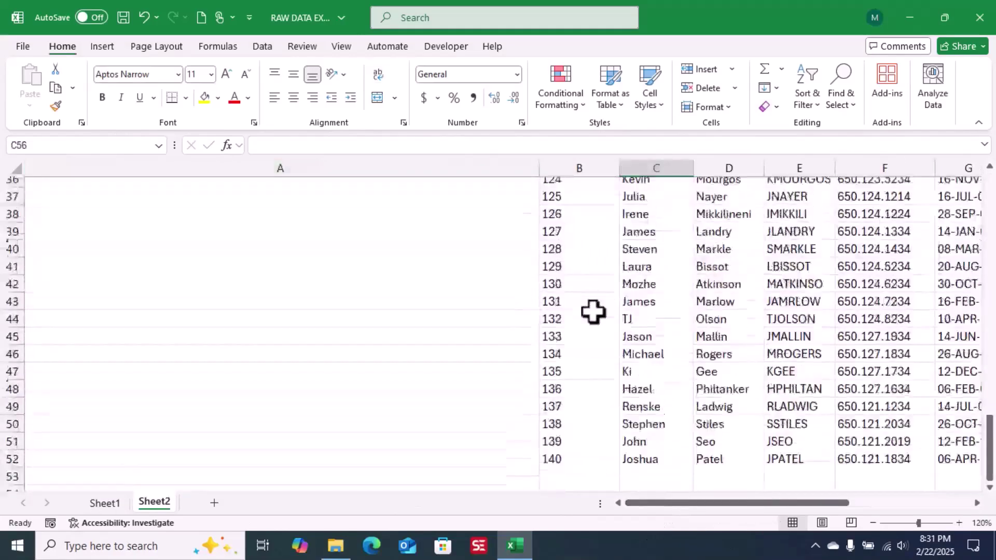
scroll(592, 311, up, 10)
click(571, 271)
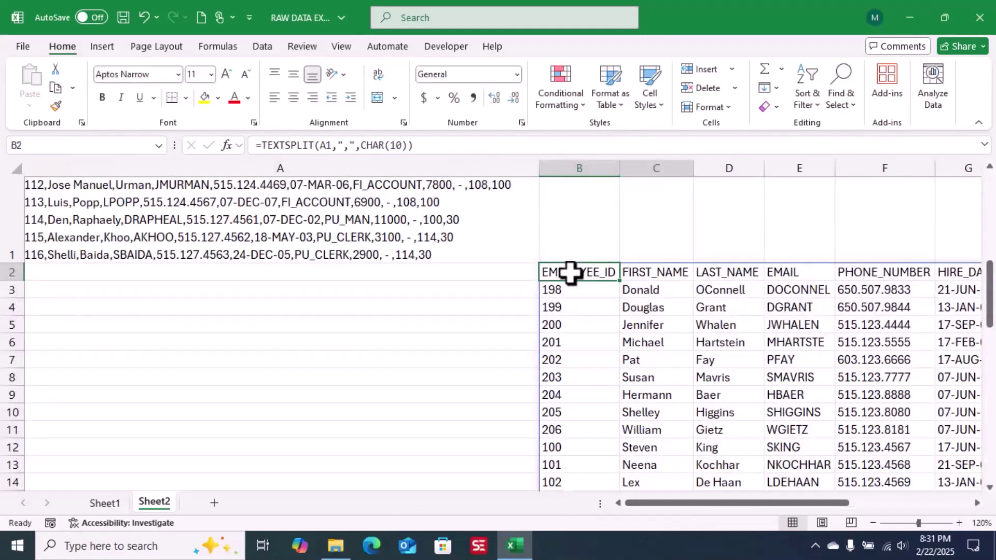
- Convert the entire split employee table B2:L52 to static values by copying it and pasting it over itself with Paste Special Values
key(ctrl+shift+Right)
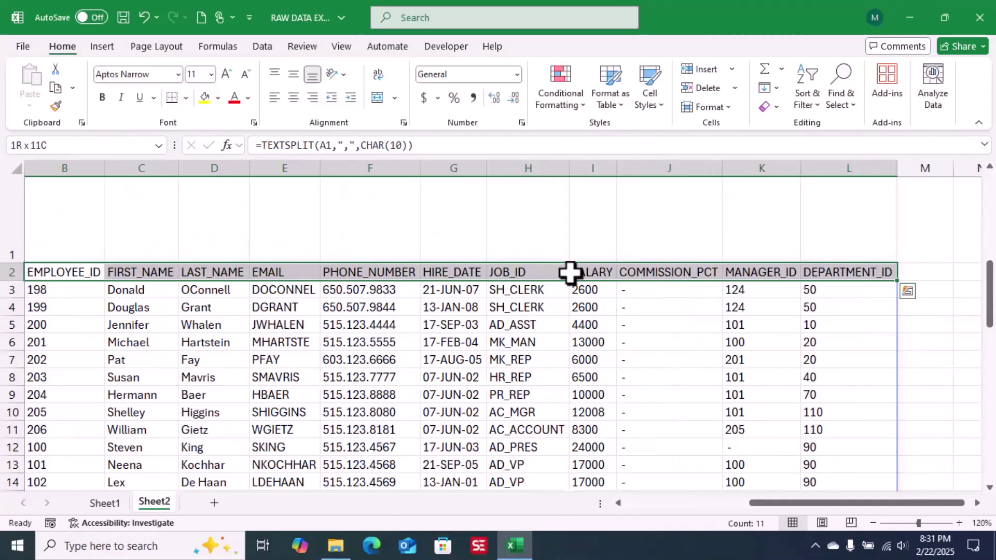
key(ctrl+shift+Down)
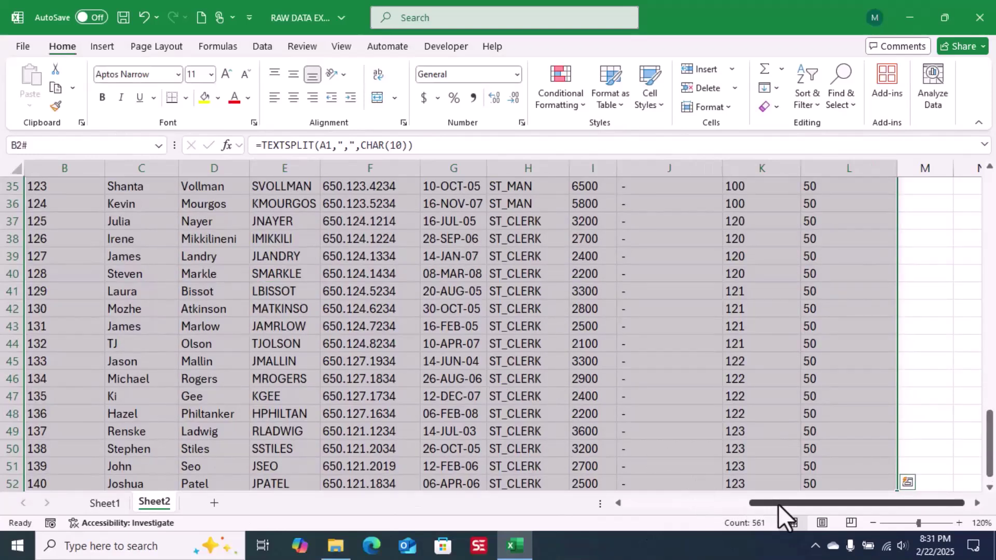
key(ctrl+BackSpace)
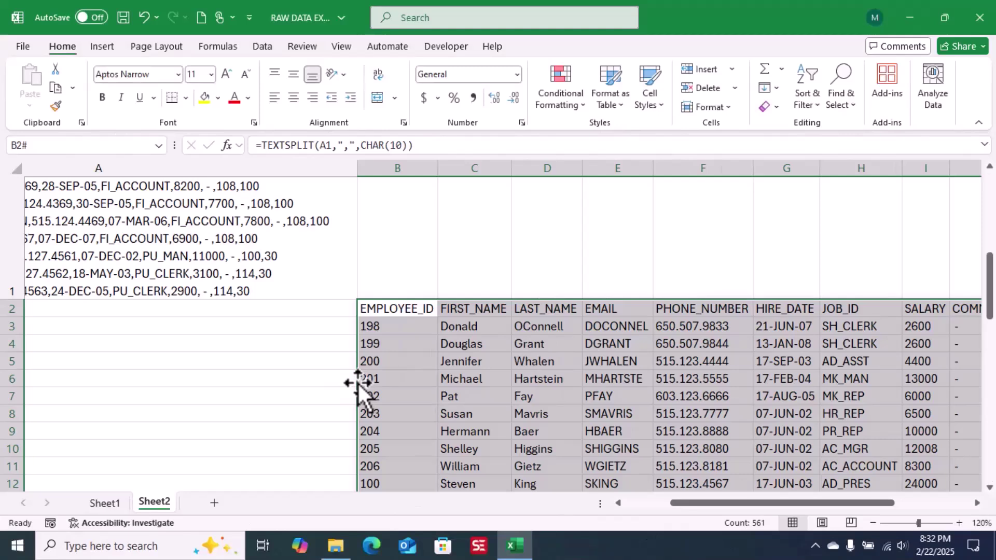
drag(358, 383, 401, 370)
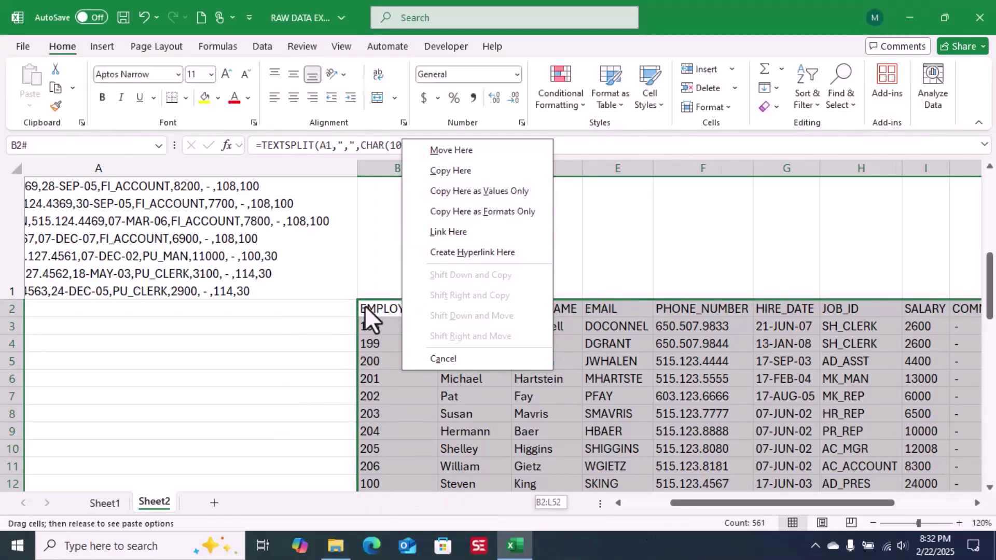
key(Escape)
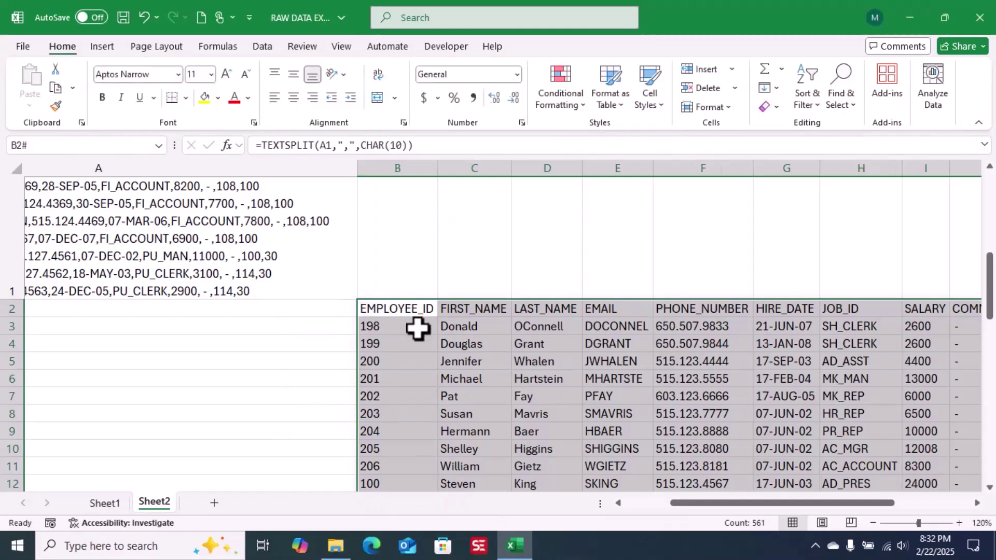
key(ctrl+c)
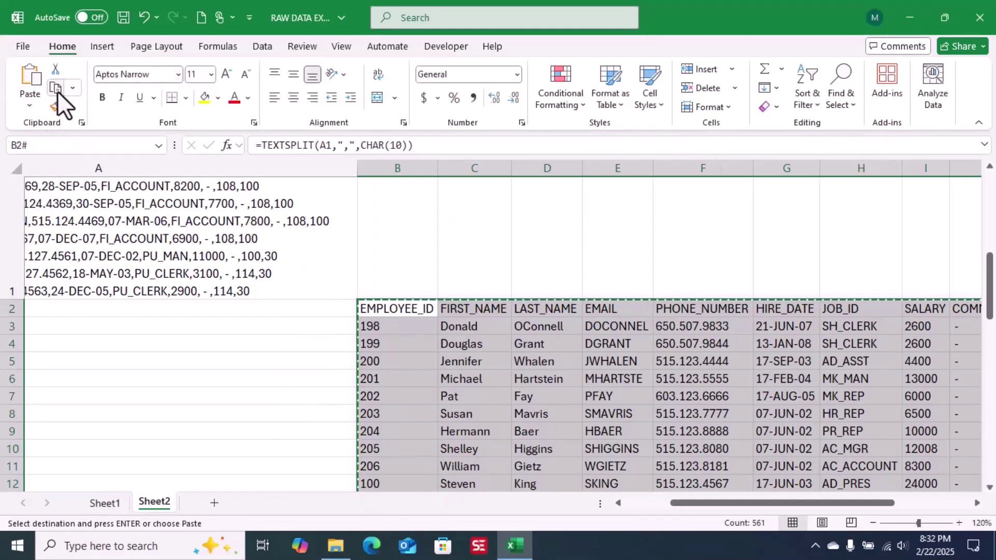
click(29, 106)
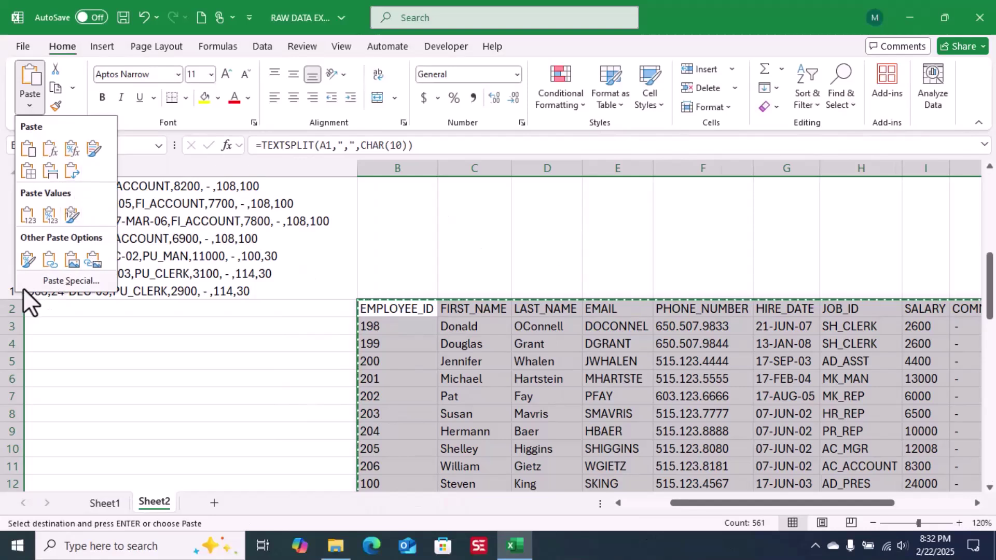
click(54, 282)
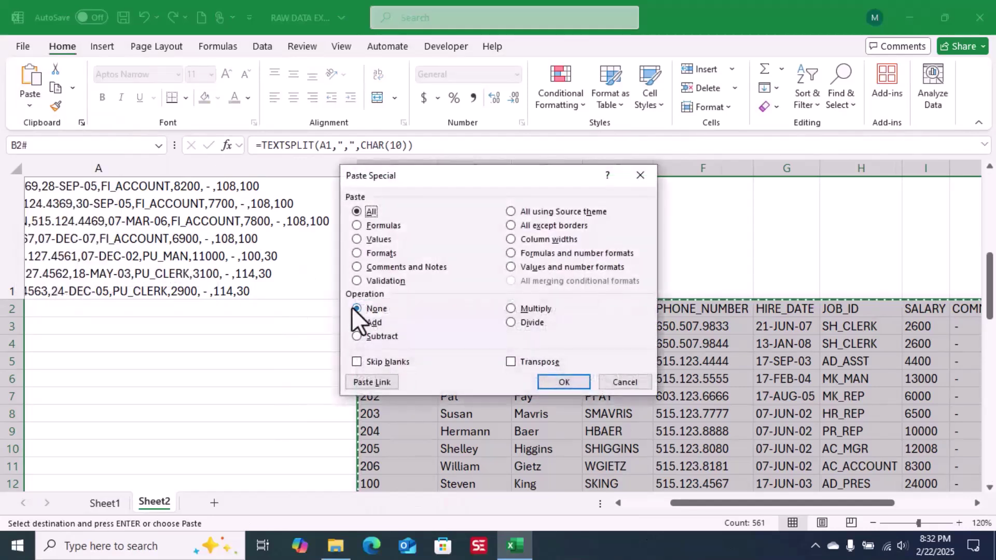
click(357, 240)
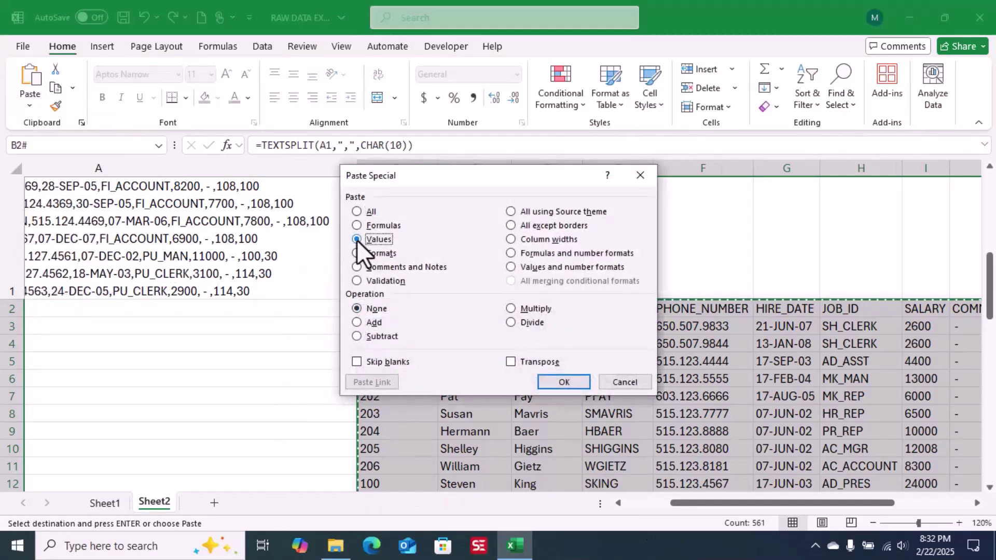
click(562, 384)
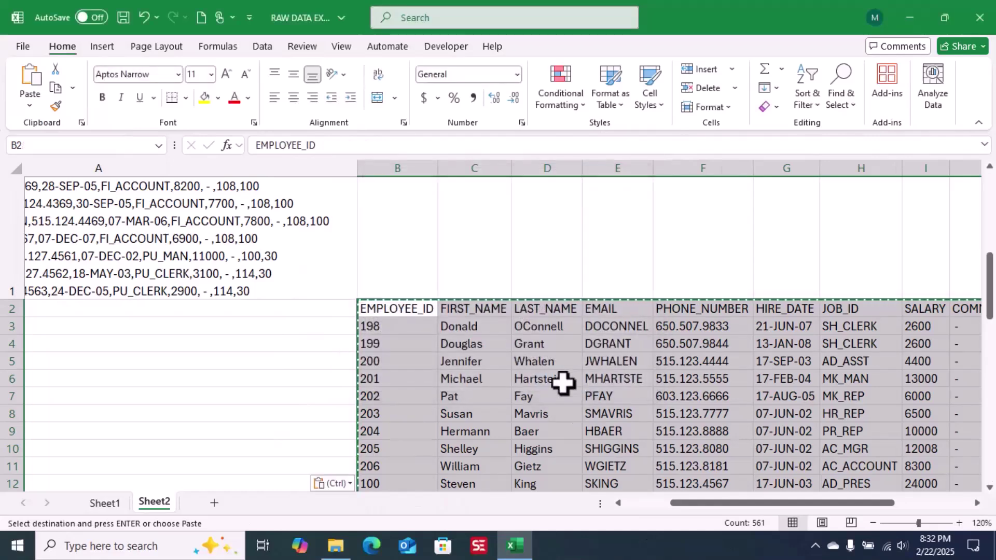
click(537, 362)
click(401, 307)
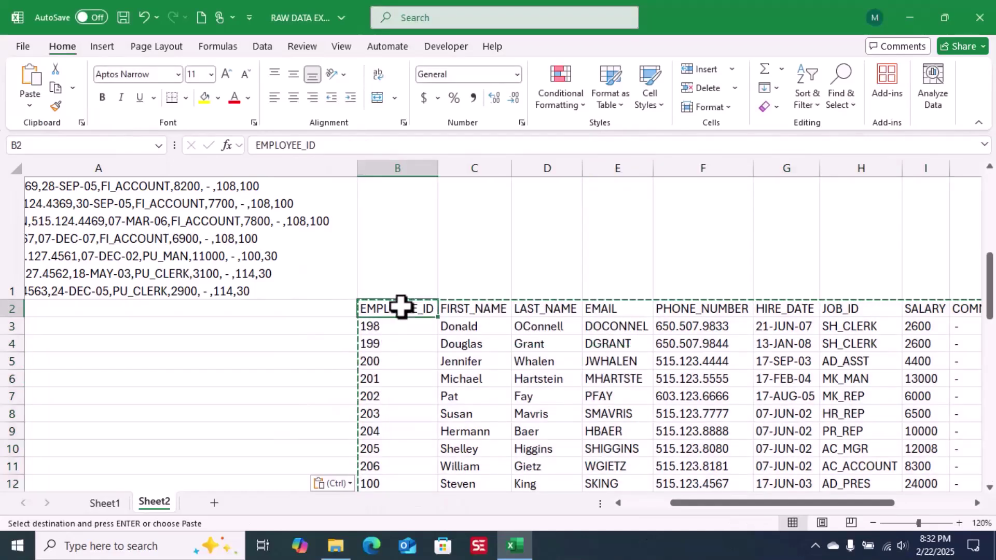
key(Escape)
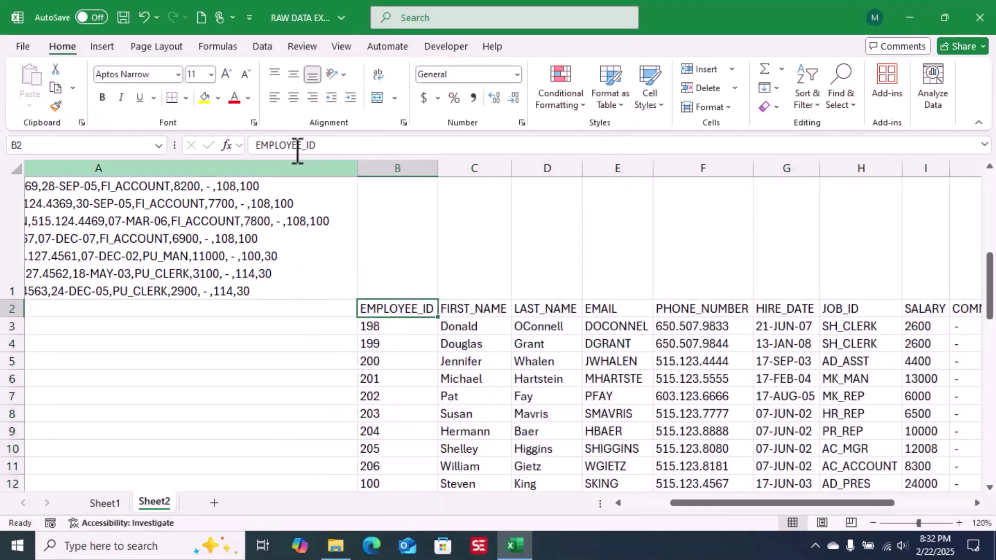
- Delete column A containing the raw single-cell employee text from Sheet2
right_click(159, 159)
click(201, 329)
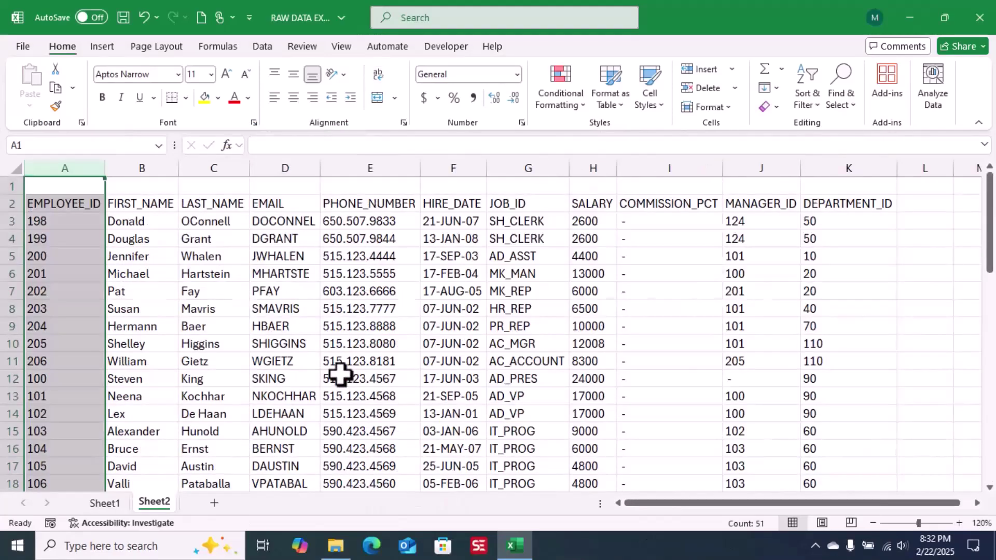
scroll(340, 376, down, 1)
scroll(339, 376, up, 1)
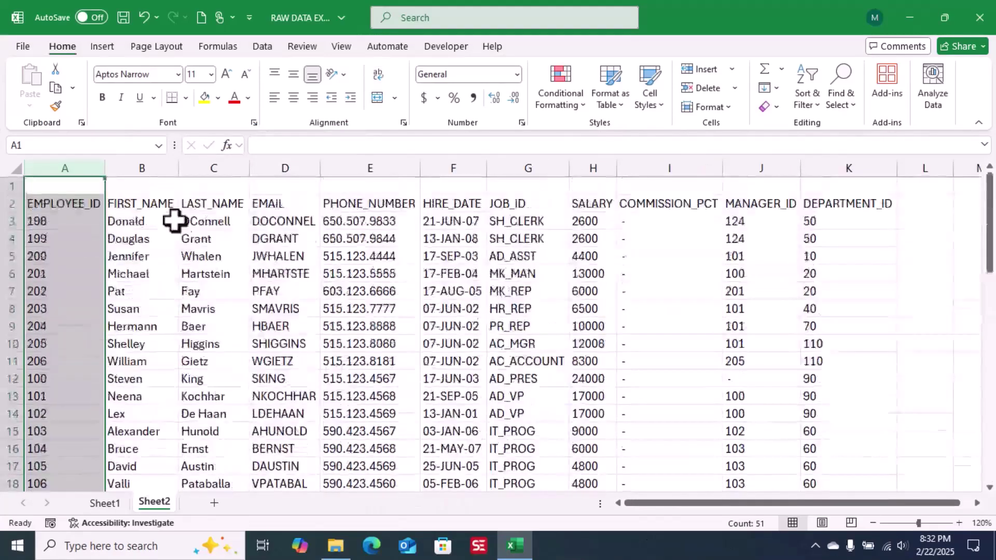
click(268, 292)
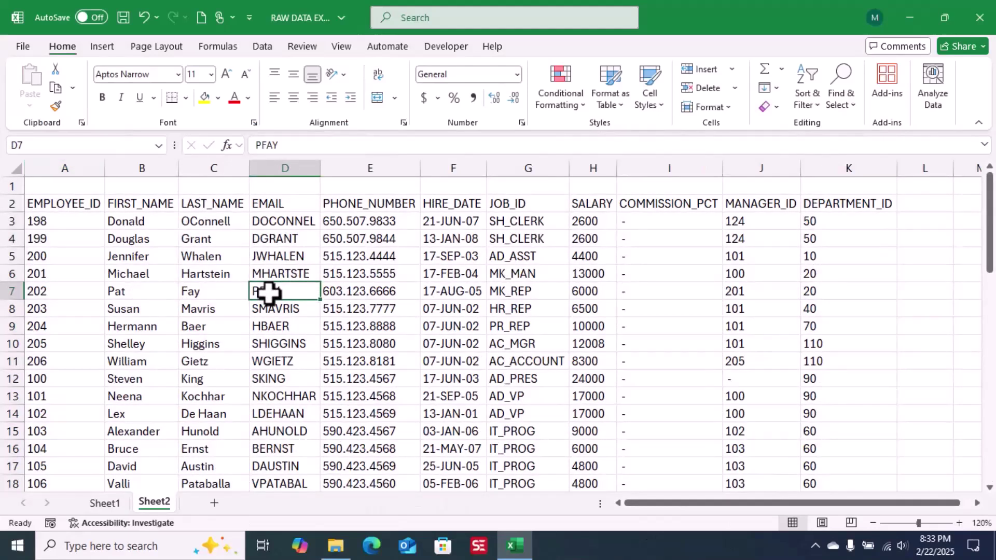